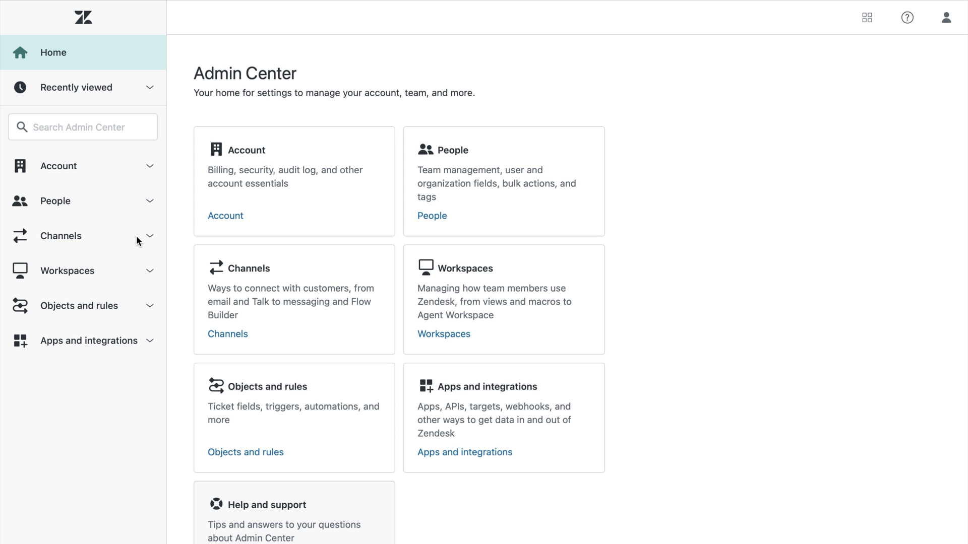
Go to Channels > Bots > Manage bots and start a new conversation bot.
click(136, 240)
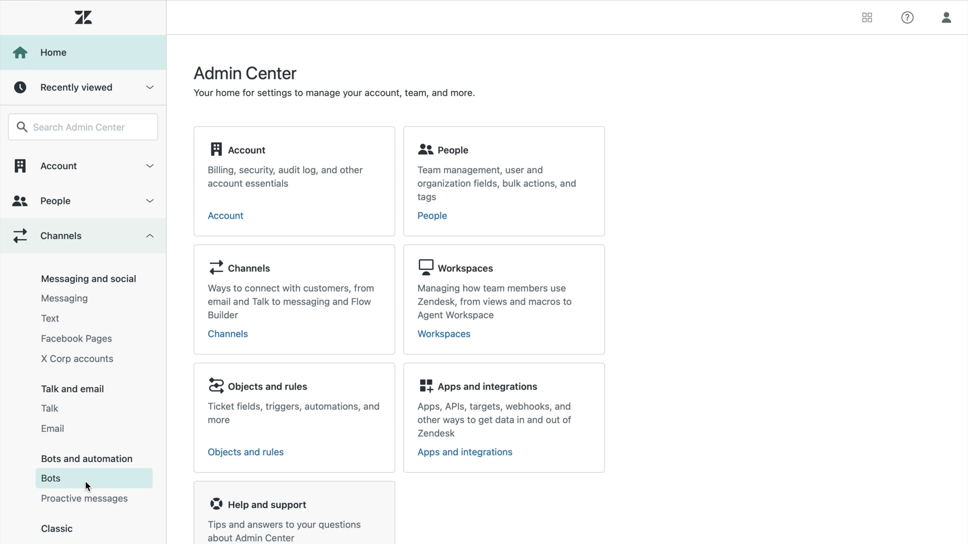
click(86, 481)
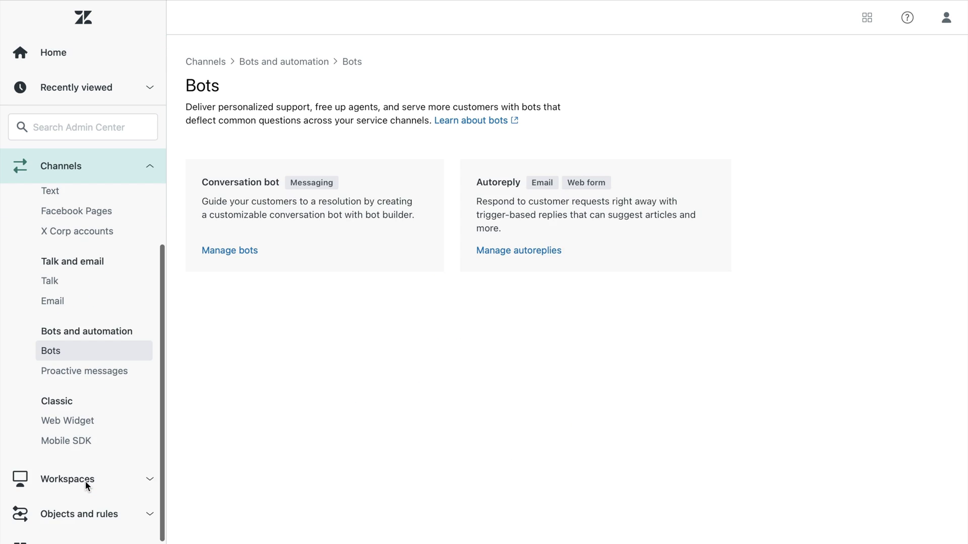
click(231, 251)
click(918, 117)
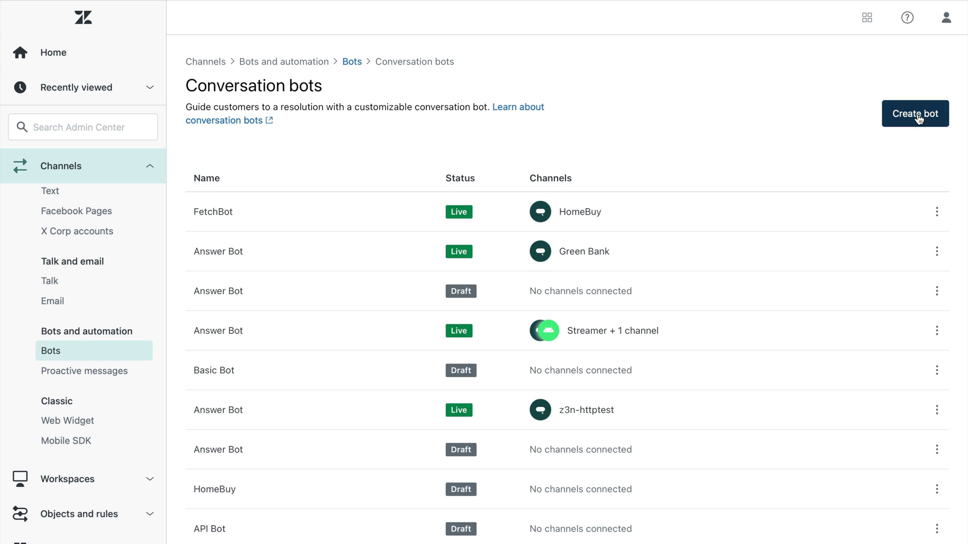
Name the bot 'Joe's coffee bot' and set its brand to Eatery.
click(282, 208)
text(Joe's coffee bot)
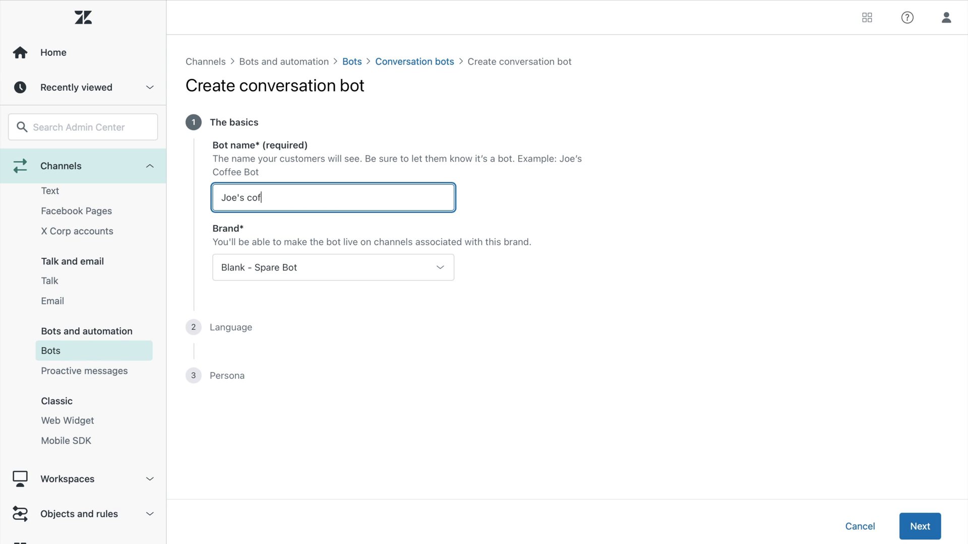
click(361, 269)
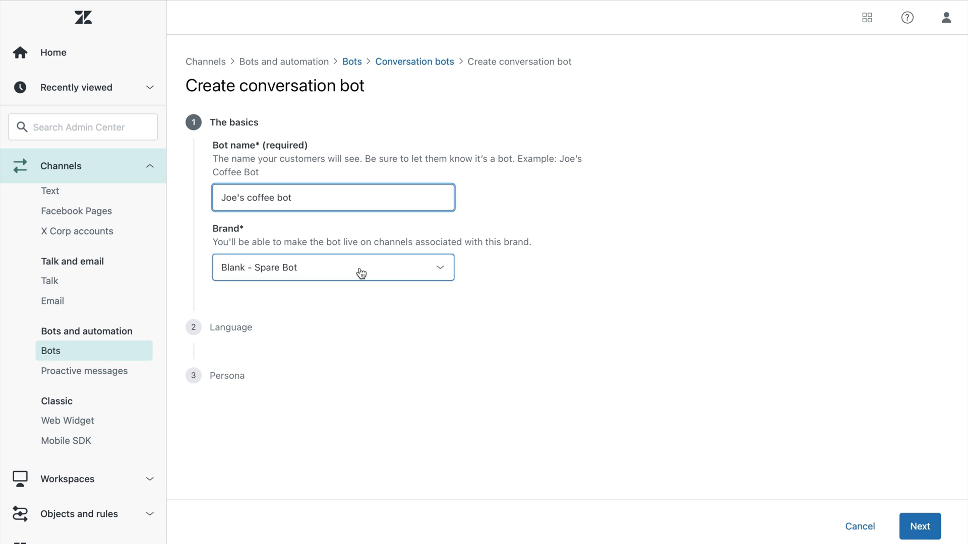
click(347, 330)
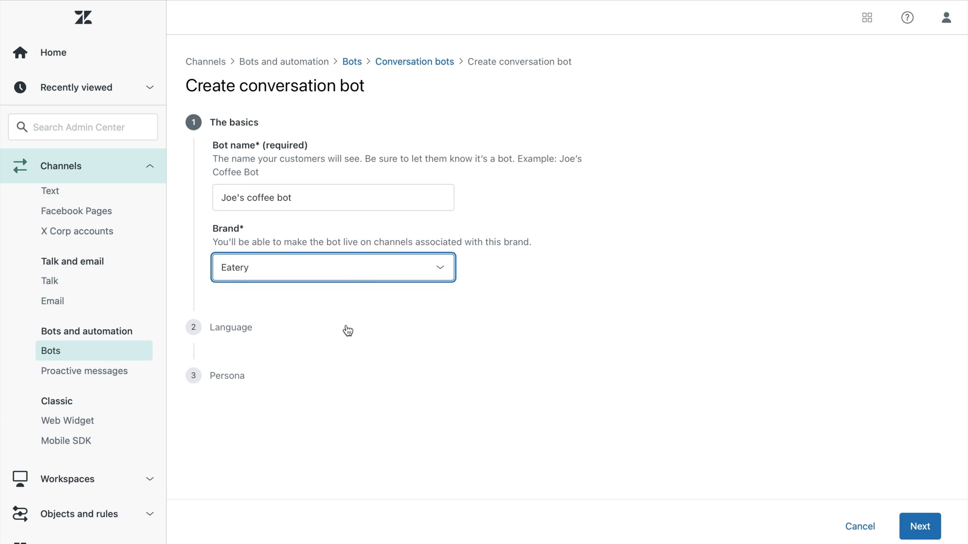
Keep English as the bot language and apply the Friendly persona.
click(915, 525)
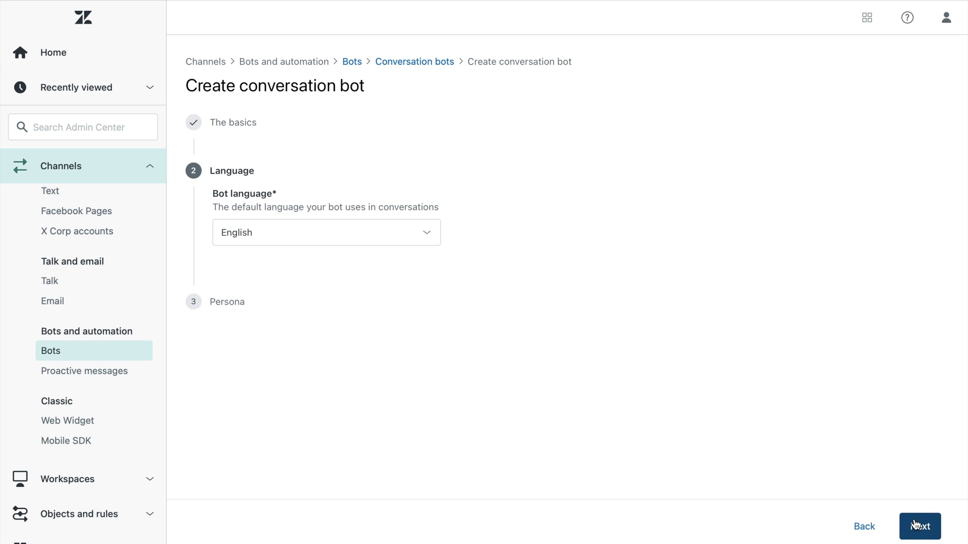
click(400, 232)
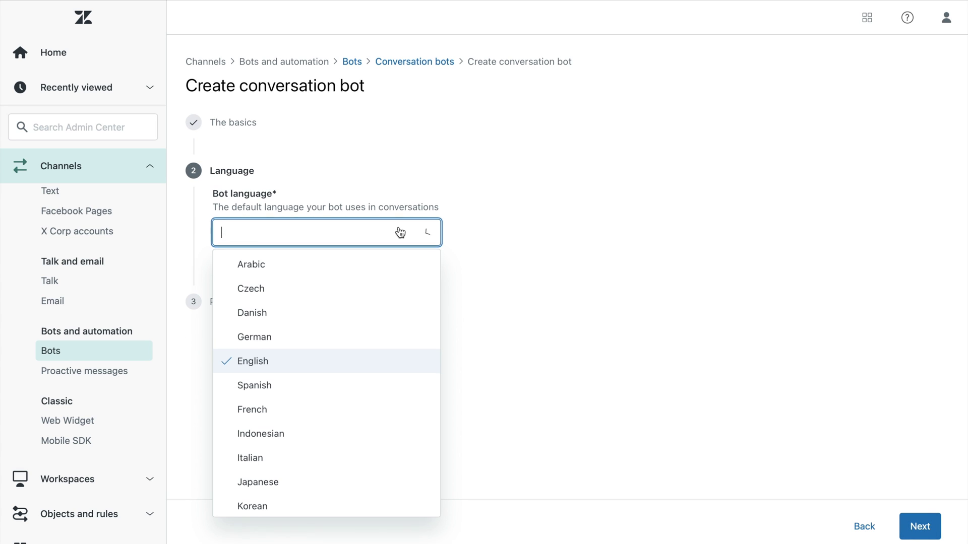
click(328, 361)
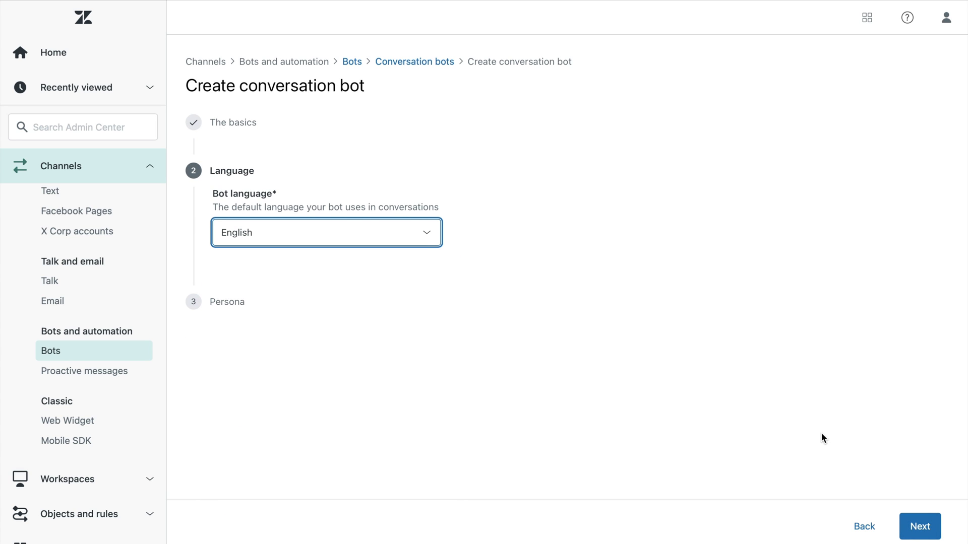
click(932, 527)
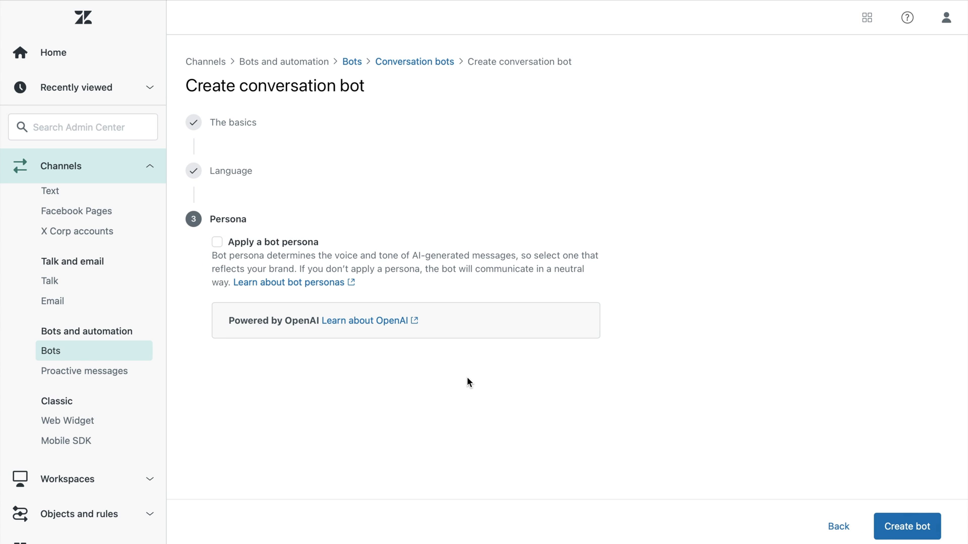
click(217, 242)
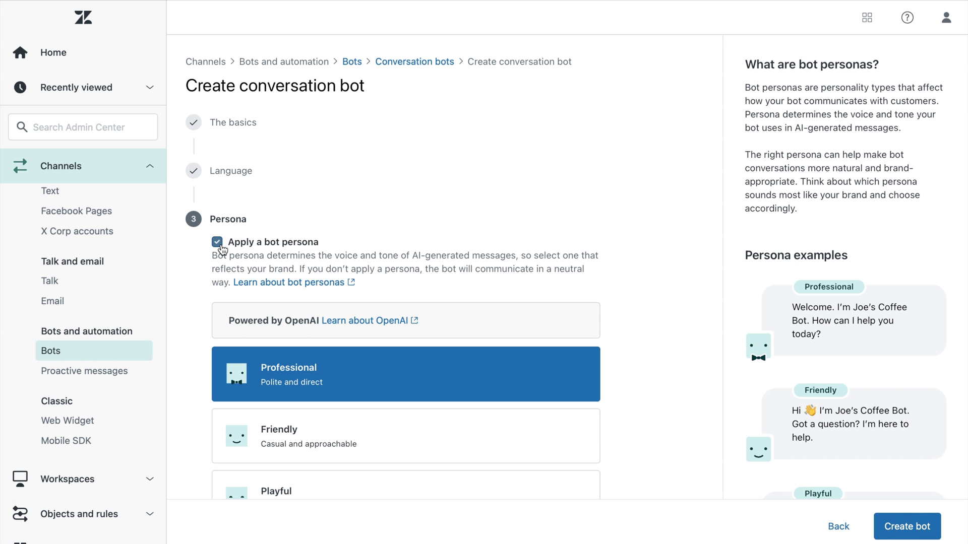
scroll(553, 241, down, 2)
scroll(552, 241, down, 3)
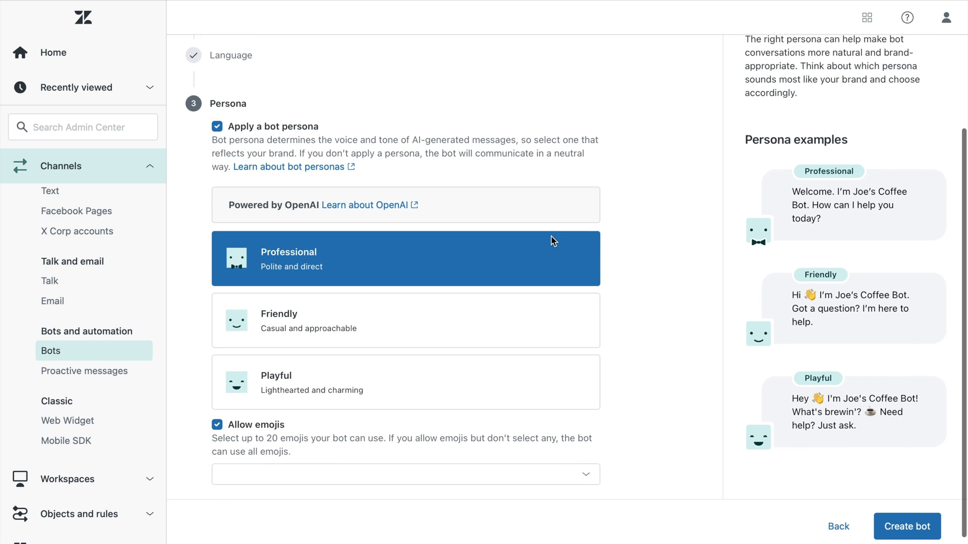
click(454, 327)
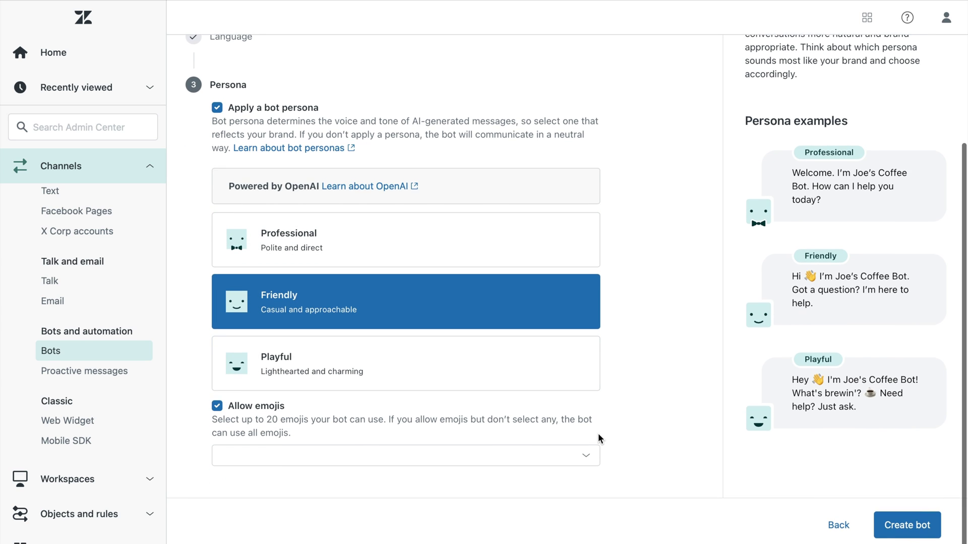
Allow only the grinning-face 😀 and coffee ☕ emojis, then create the bot.
click(589, 458)
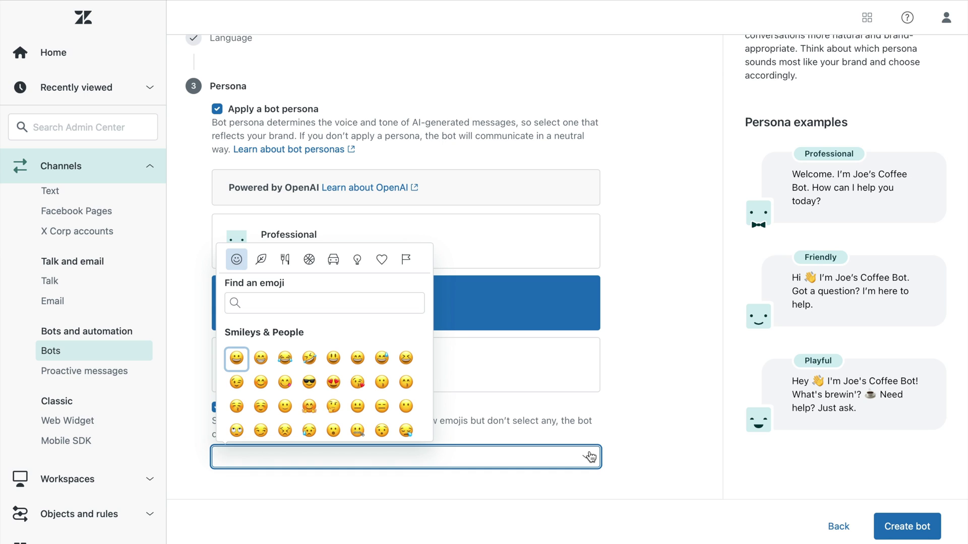
click(242, 355)
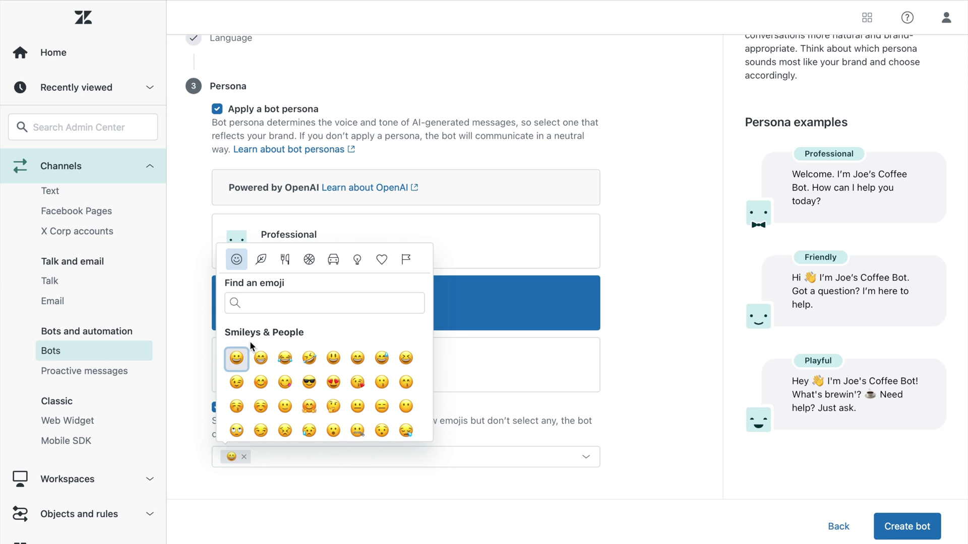
click(272, 309)
text(coffee)
key(Tab)
key(Return)
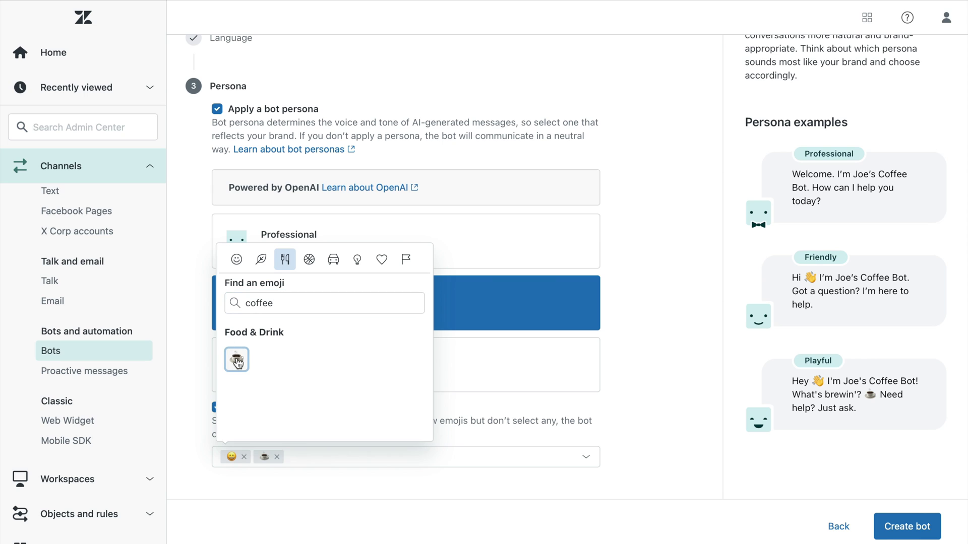
click(650, 450)
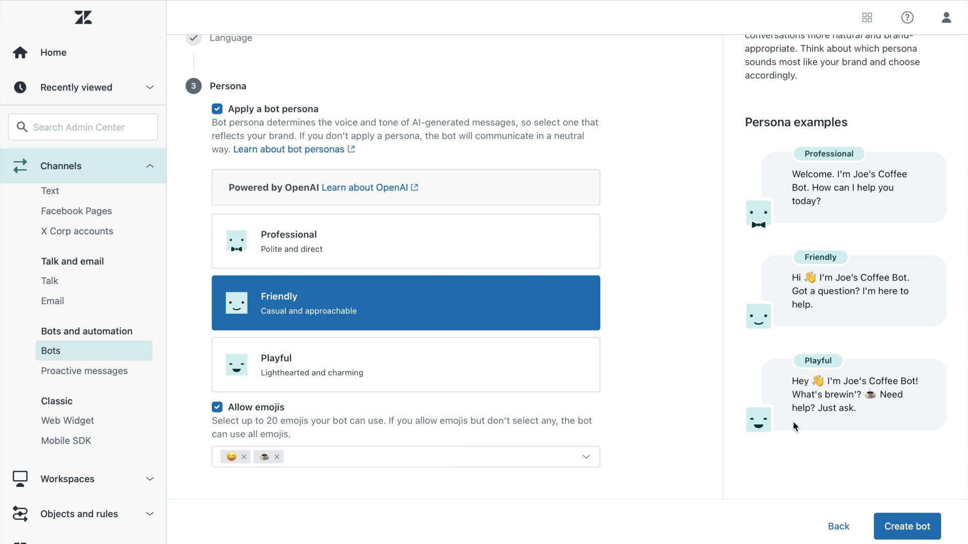
click(908, 527)
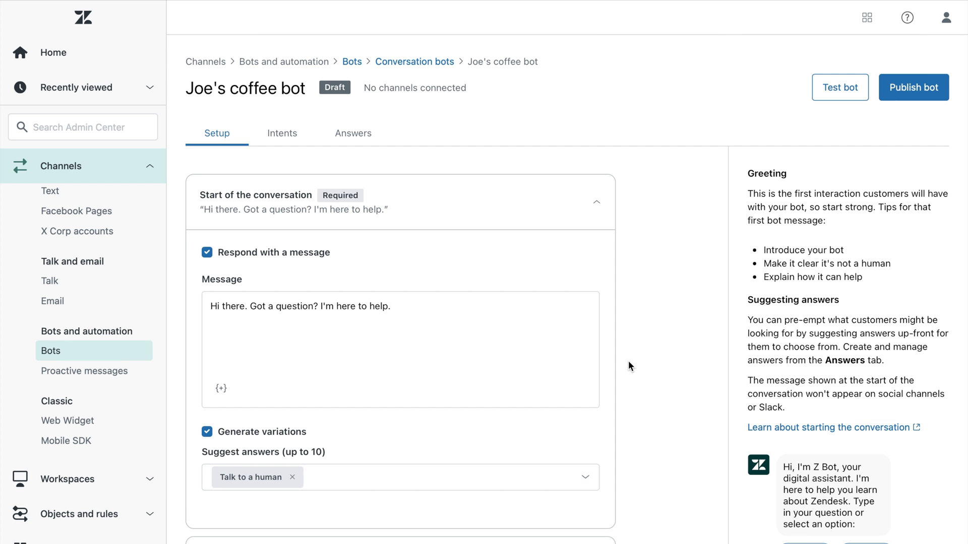
Review the Setup tab's reply for questions the bot doesn't understand.
scroll(628, 344, down, 3)
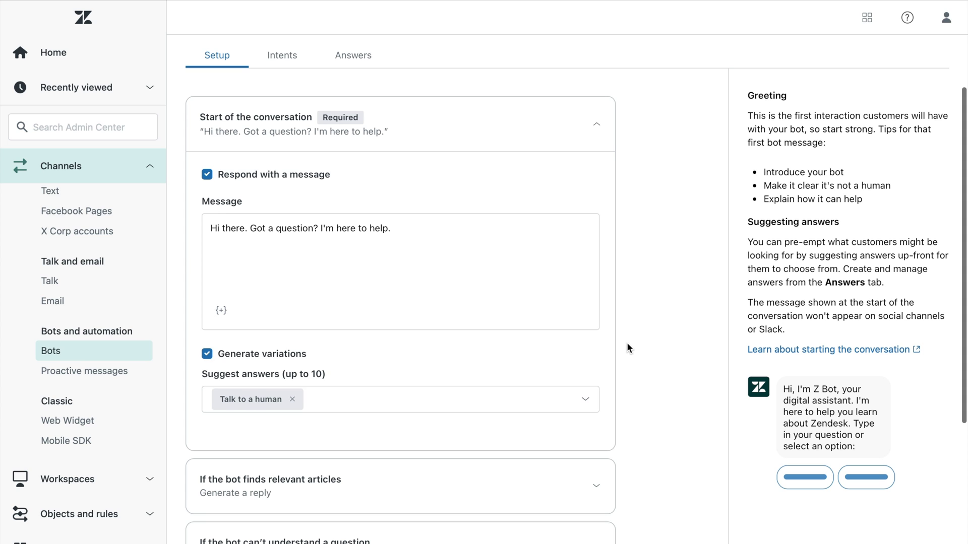
scroll(627, 345, down, 3)
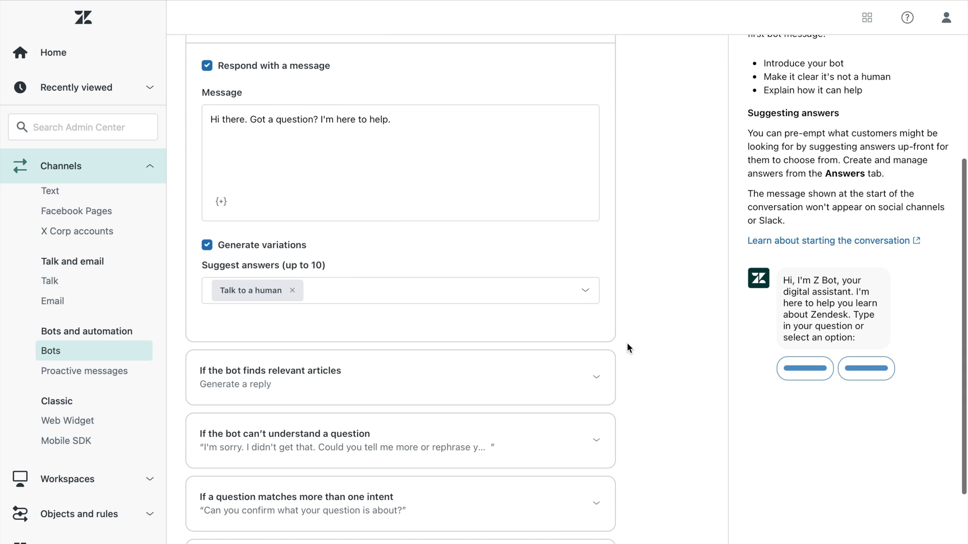
scroll(627, 348, down, 1)
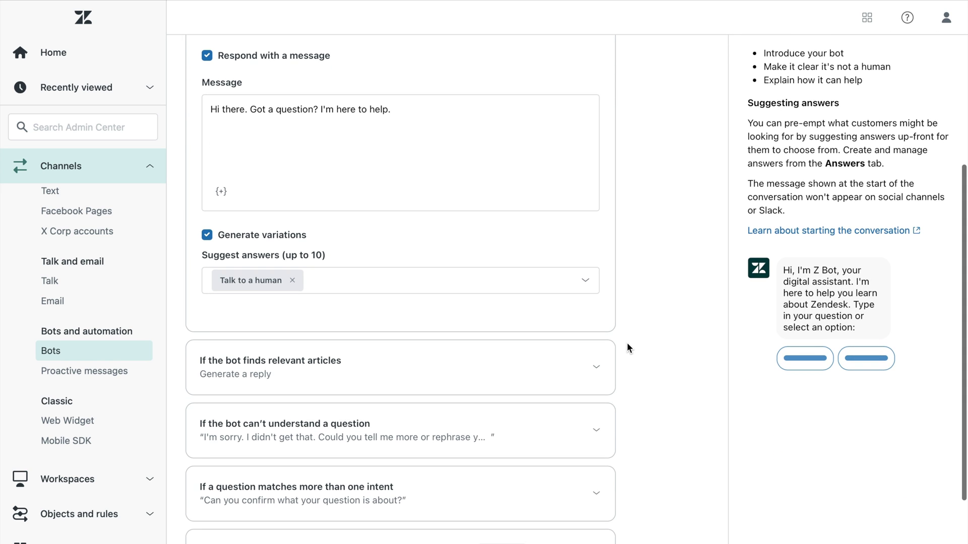
click(605, 432)
scroll(631, 287, up, 2)
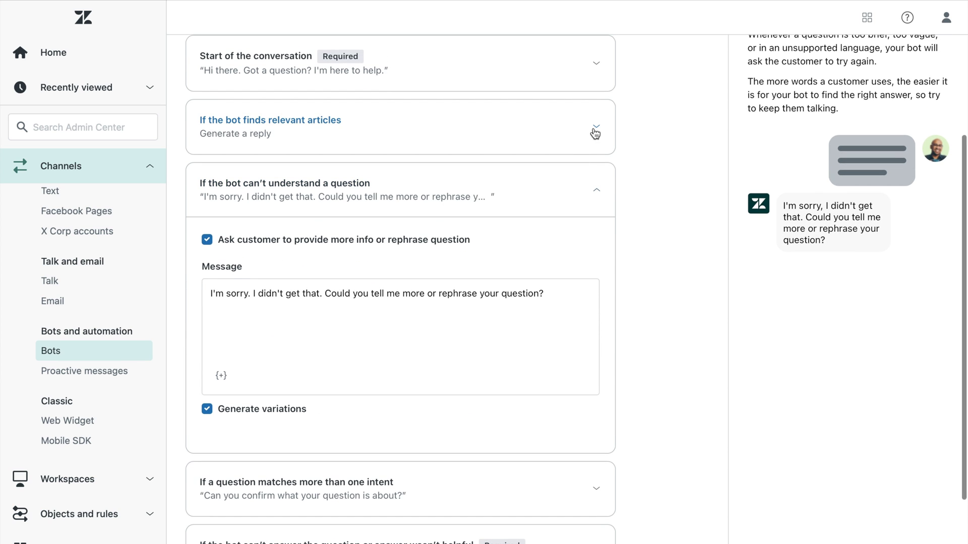
scroll(637, 154, down, 2)
scroll(637, 153, up, 2)
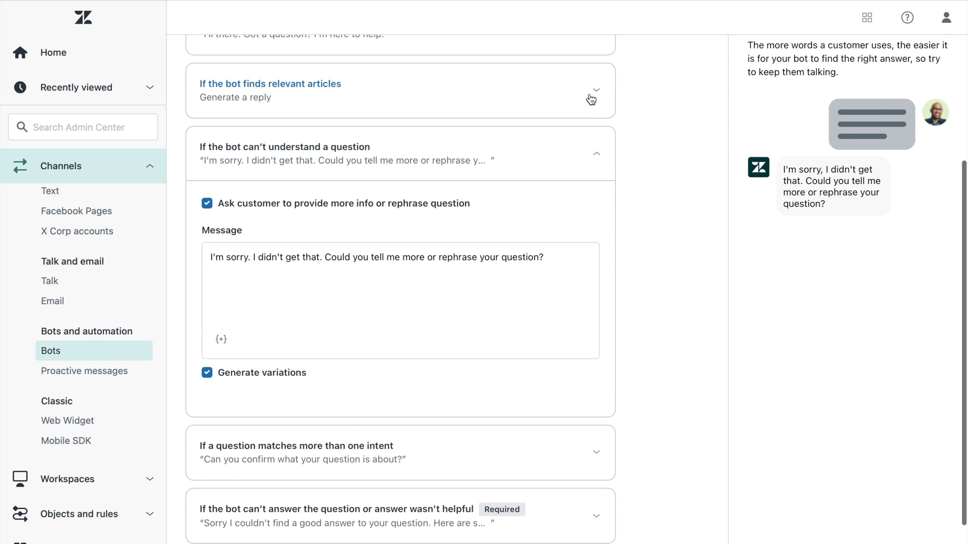
Set relevant-article questions to Generate a reply, then view the bot's Answers list.
click(590, 99)
scroll(640, 267, down, 3)
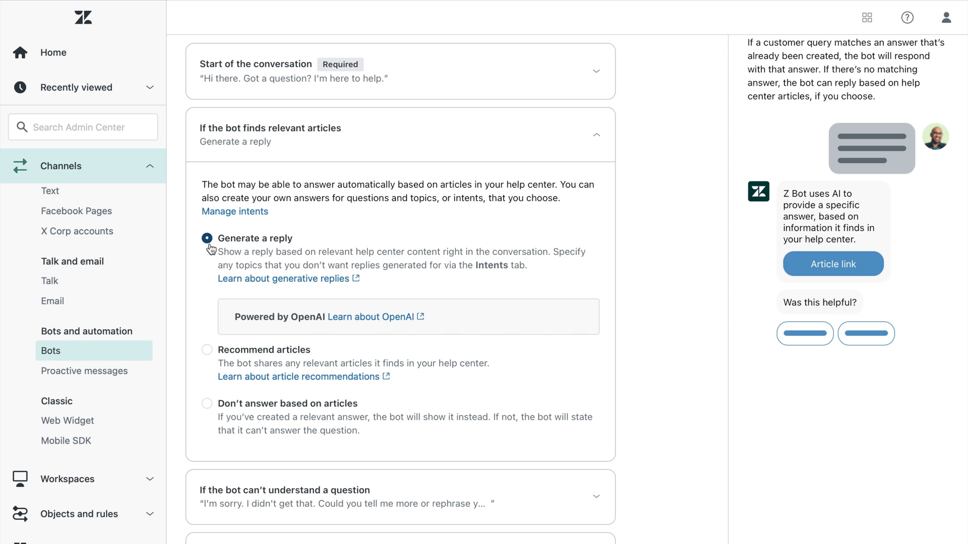
scroll(655, 147, up, 3)
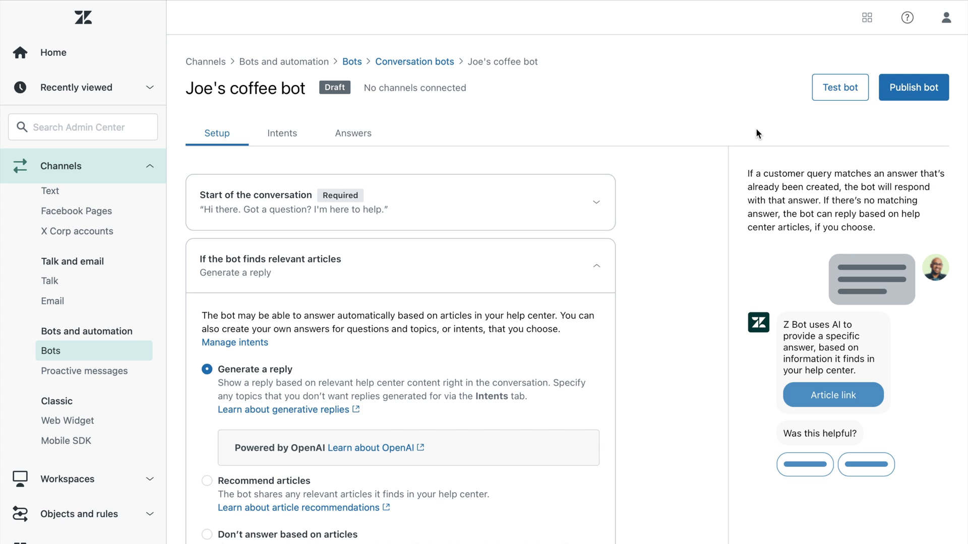
click(345, 140)
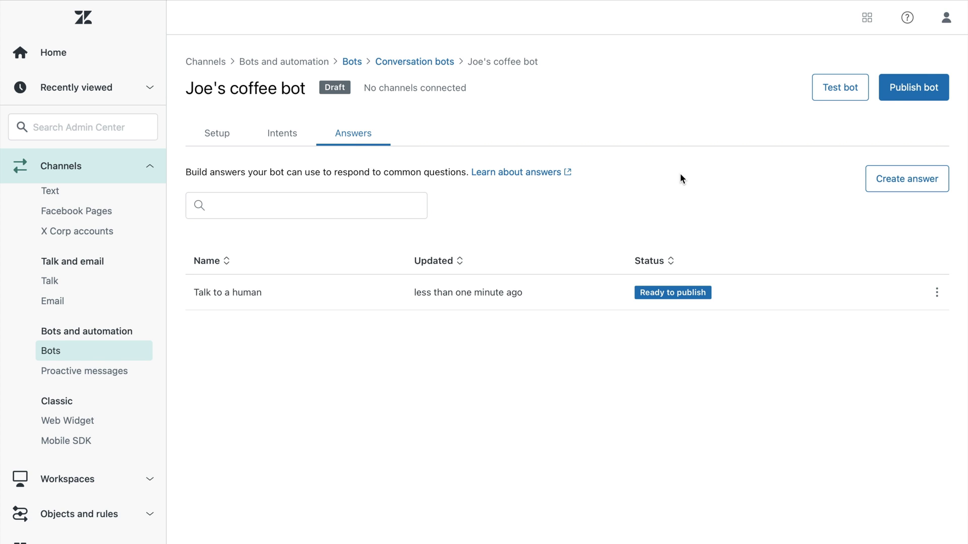
Create a new bot answer from the Reset password template.
click(893, 182)
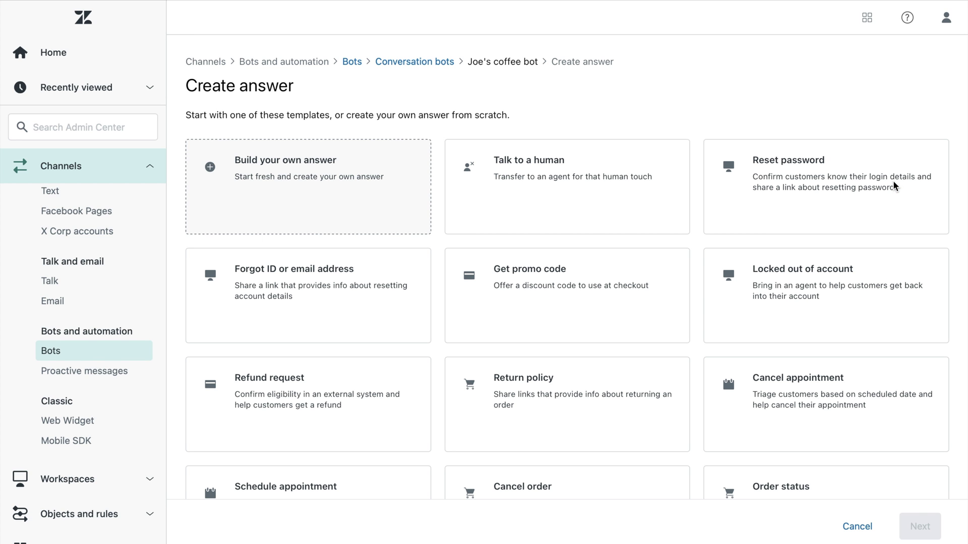
scroll(693, 280, down, 2)
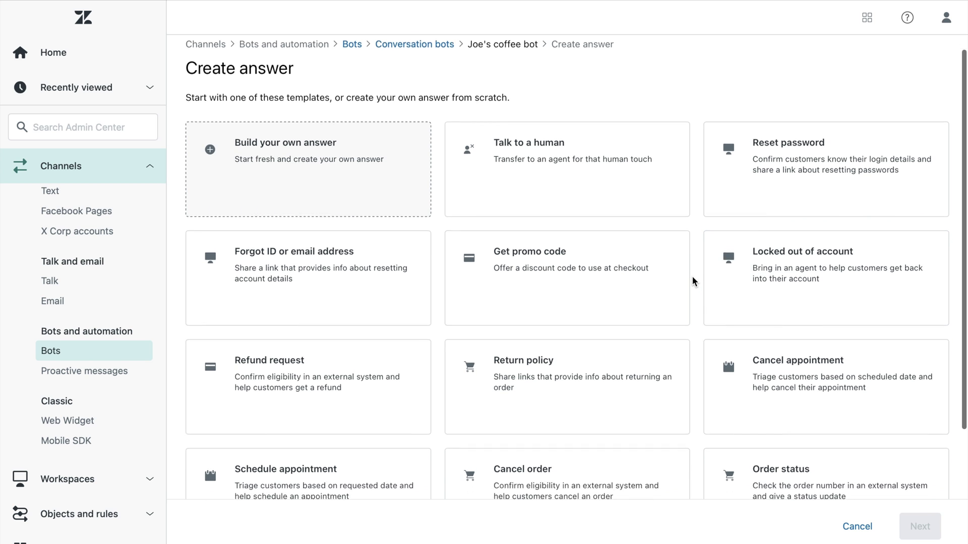
scroll(692, 280, down, 2)
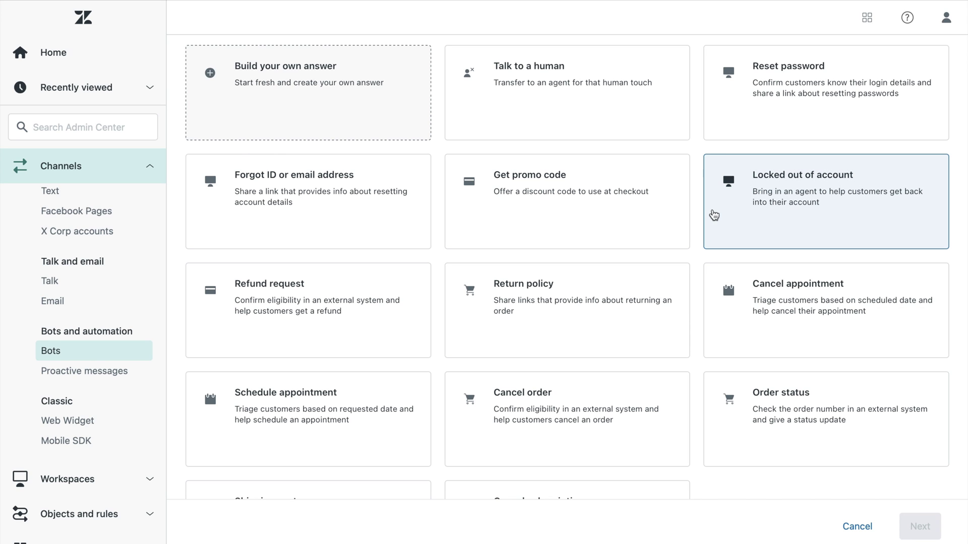
click(745, 121)
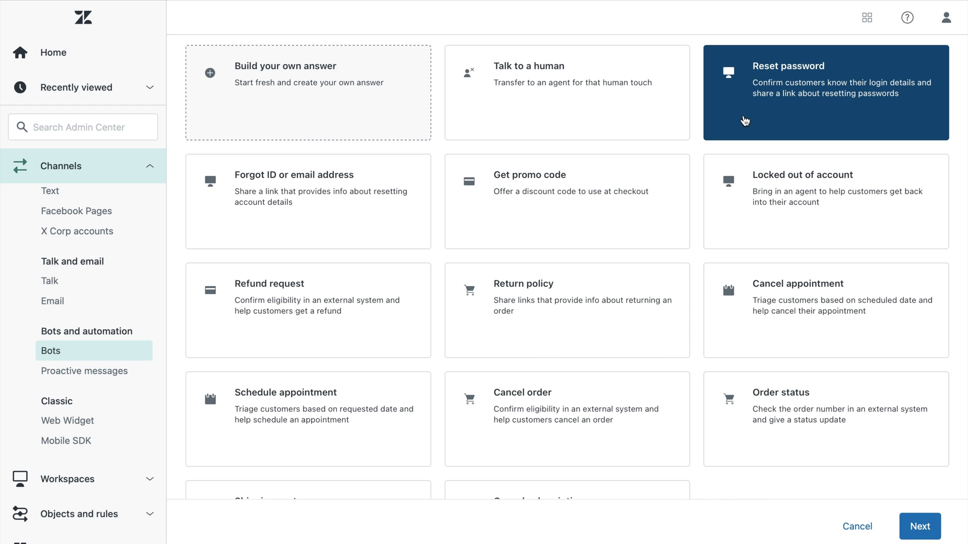
Make the Reset password answer use custom training phrases like 'Forgot my password'.
click(916, 526)
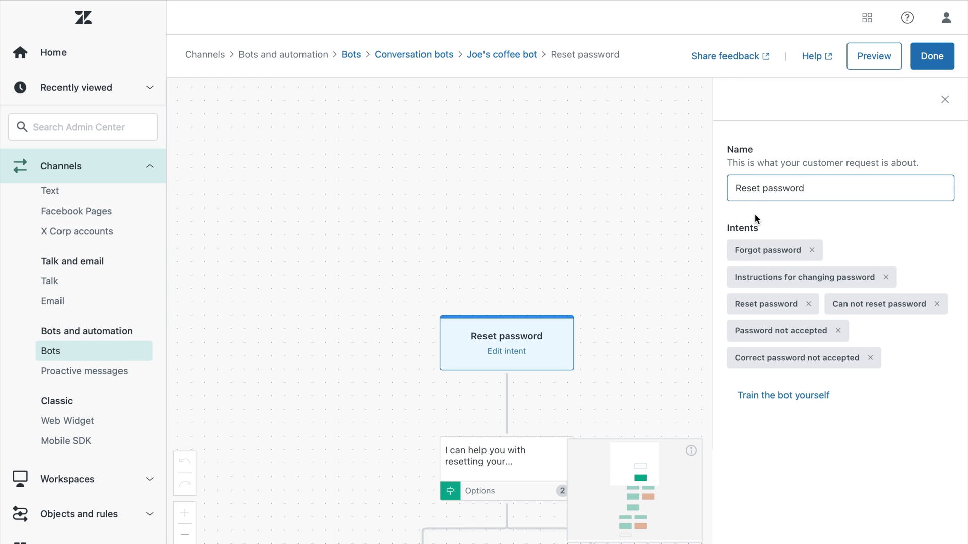
scroll(609, 378, down, 5)
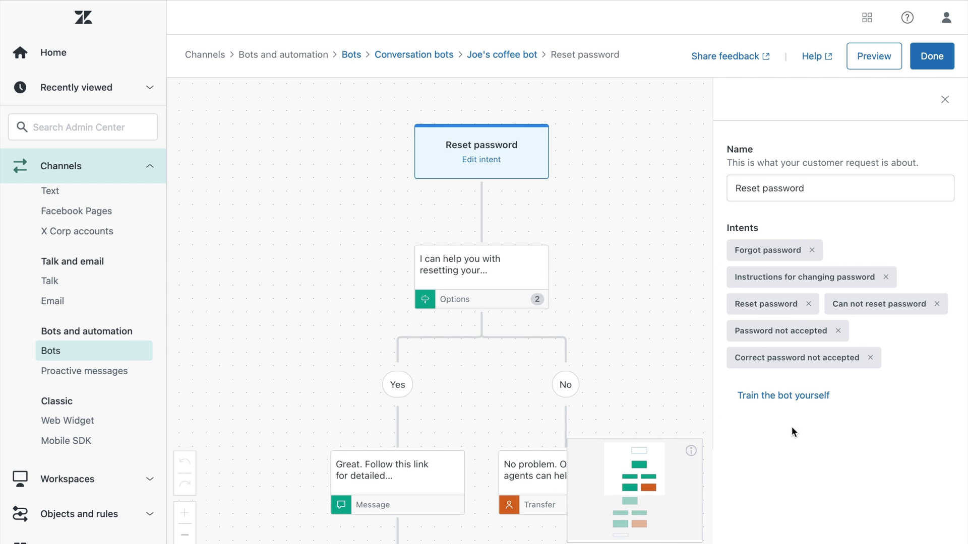
click(809, 405)
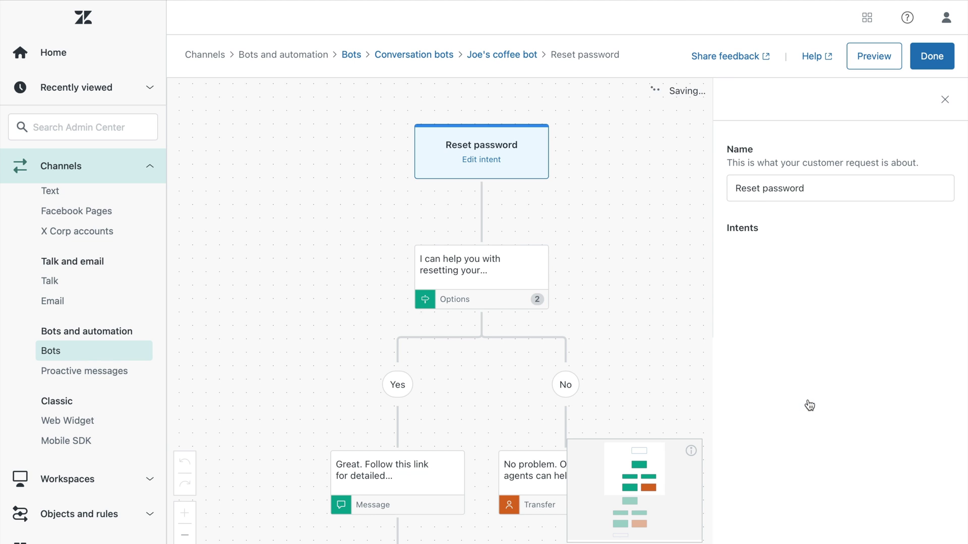
scroll(806, 402, down, 3)
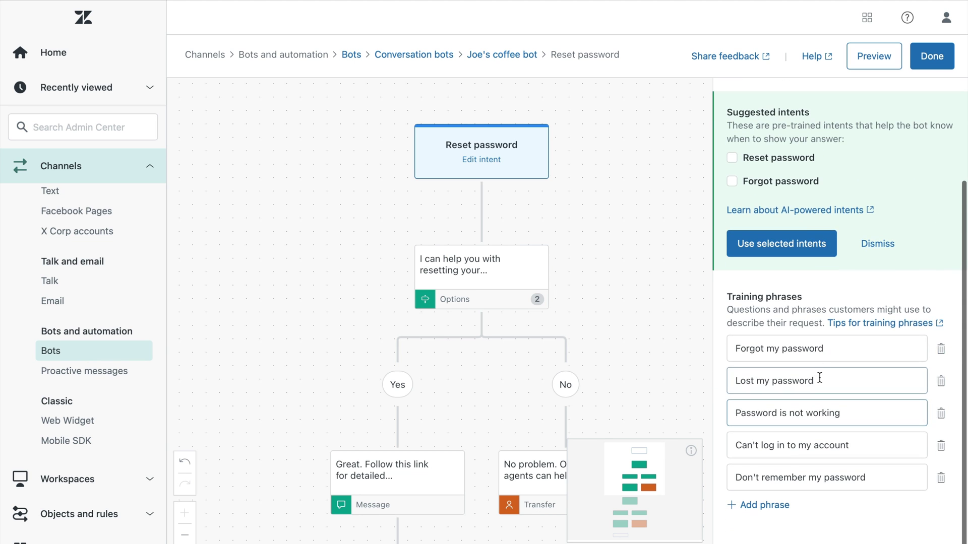
click(836, 349)
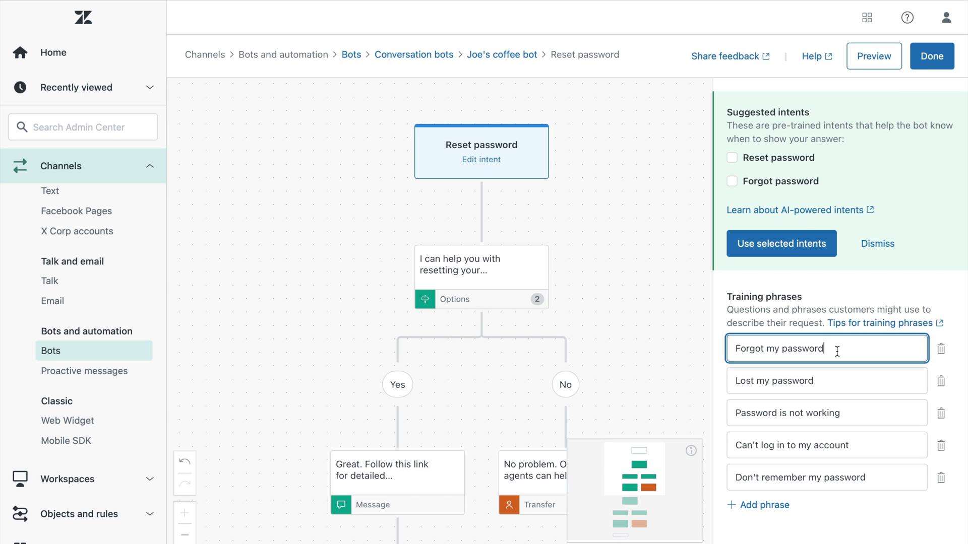
Save the Reset password answer and scroll through the bot's Intents list.
click(941, 53)
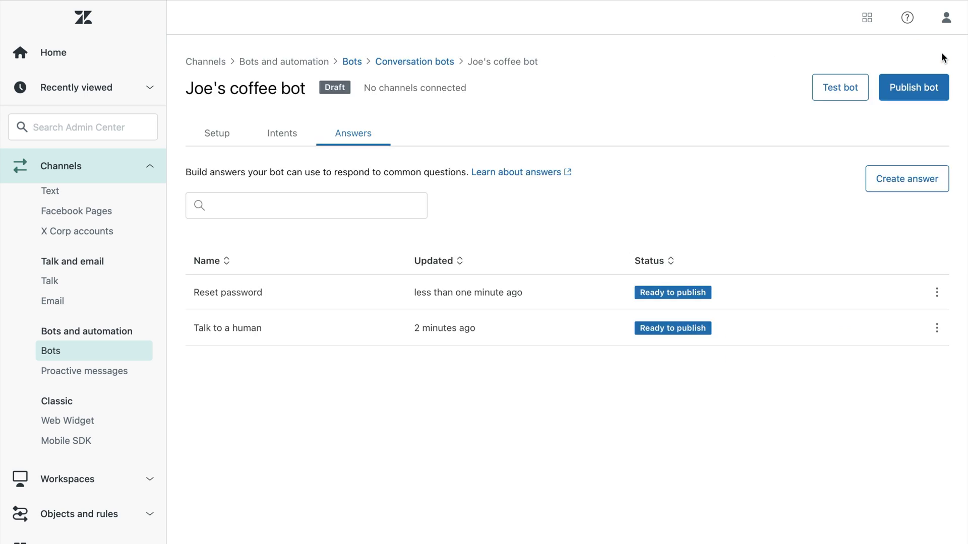
click(274, 137)
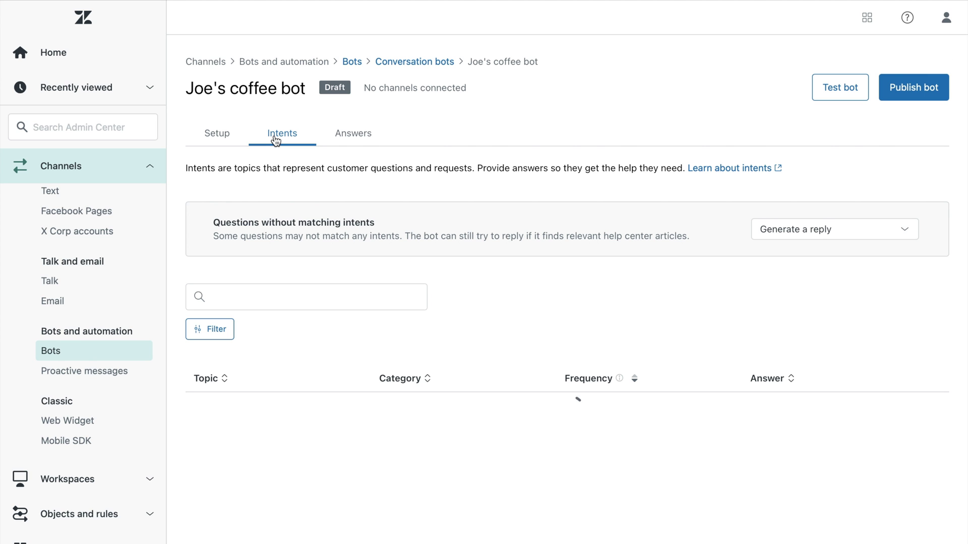
scroll(563, 293, down, 3)
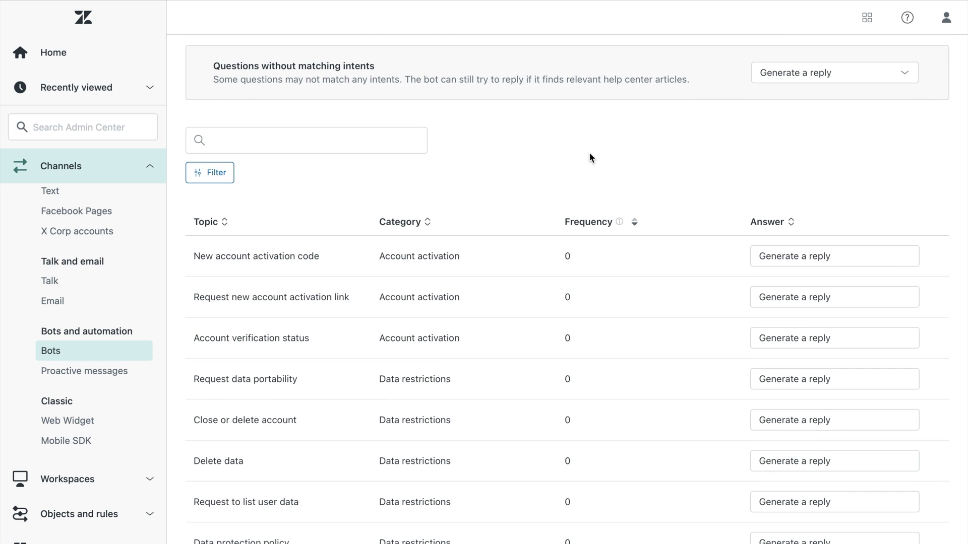
scroll(590, 150, down, 2)
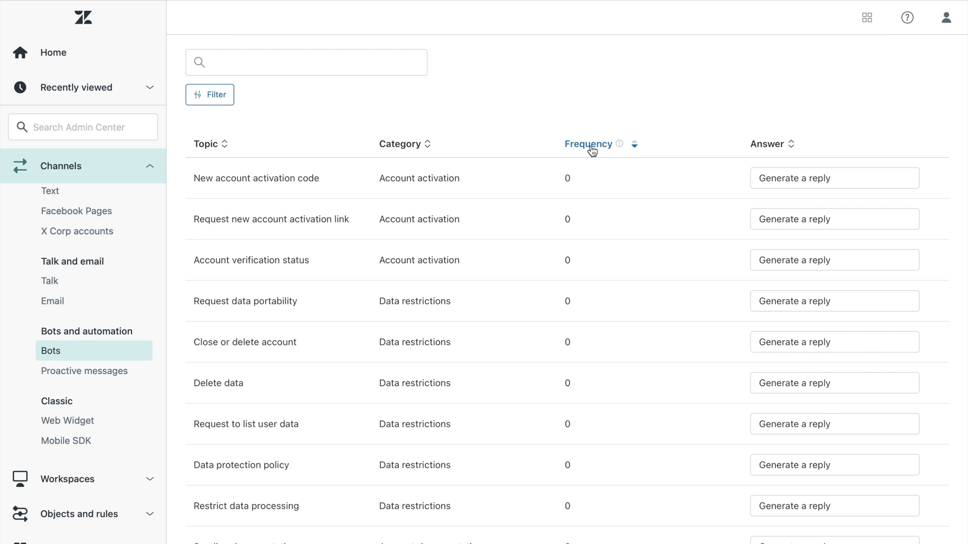
scroll(590, 150, down, 2)
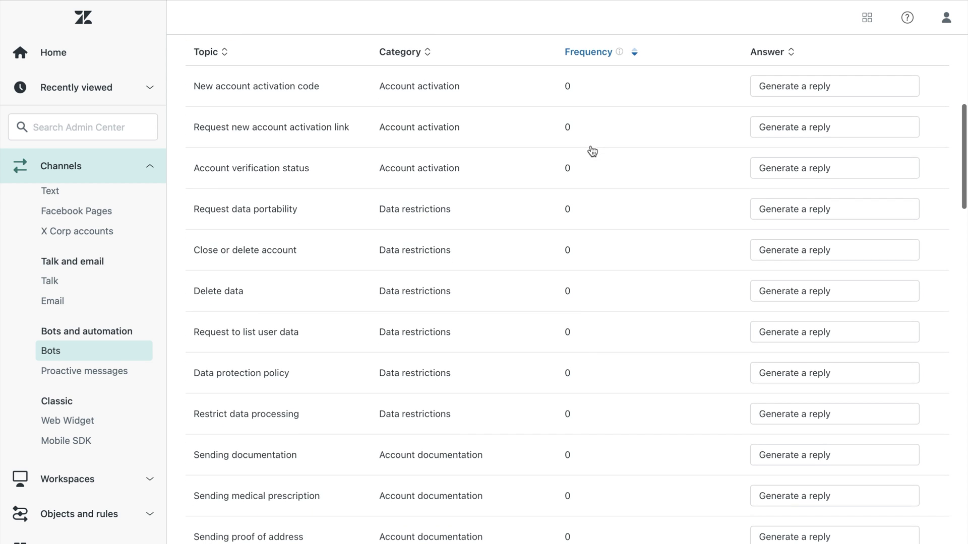
scroll(591, 146, down, 1)
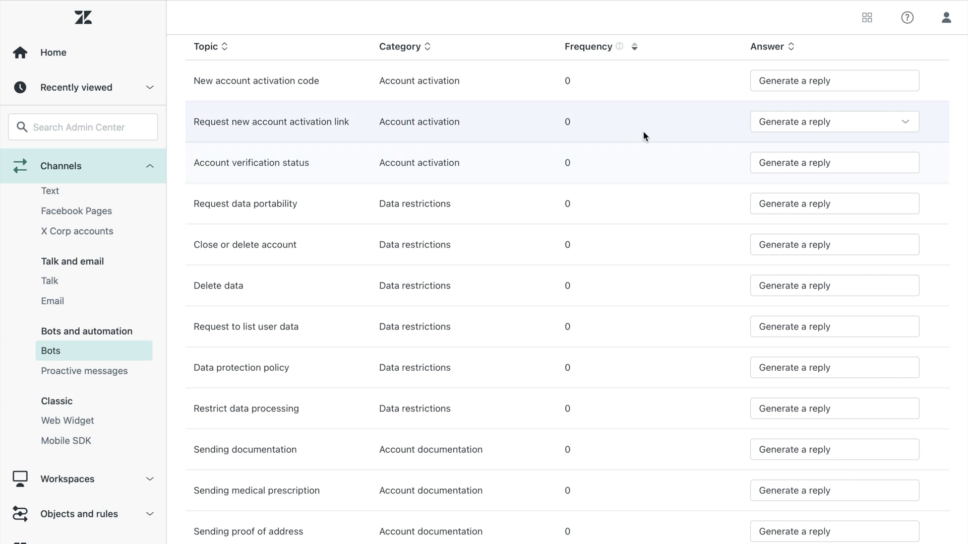
click(768, 82)
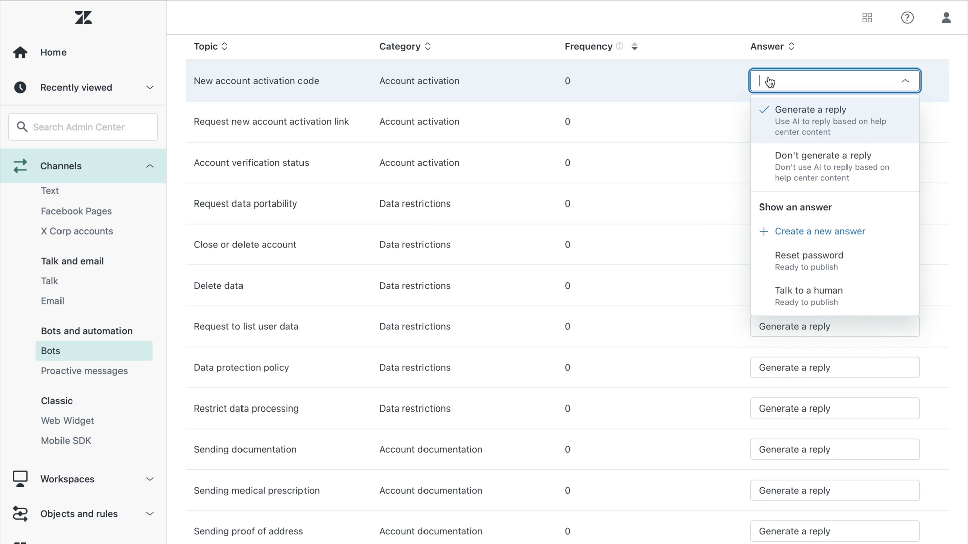
scroll(853, 216, down, 1)
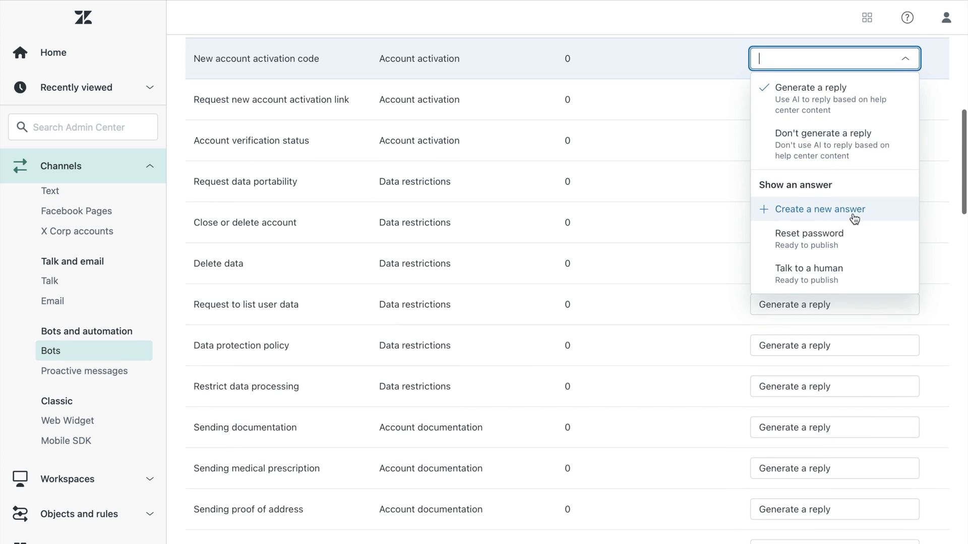
scroll(854, 217, up, 1)
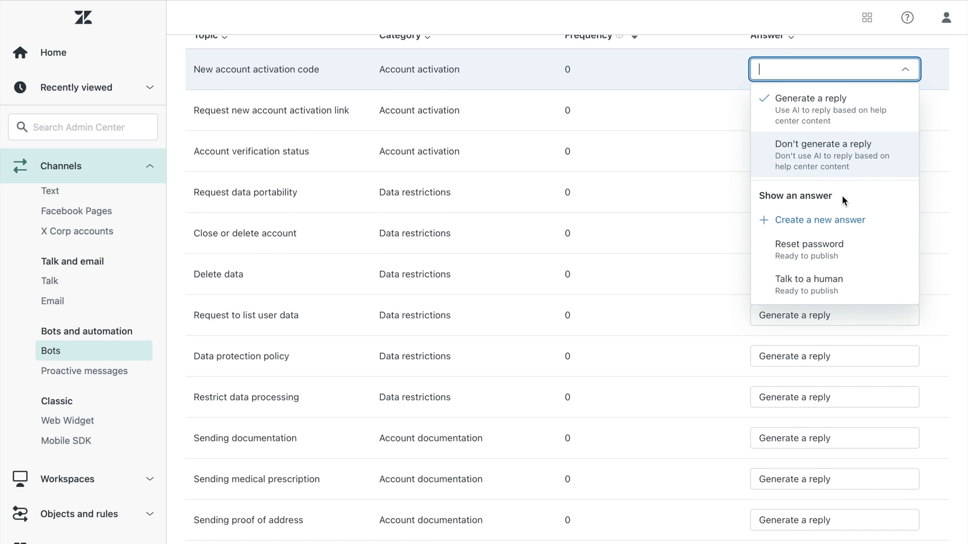
click(856, 109)
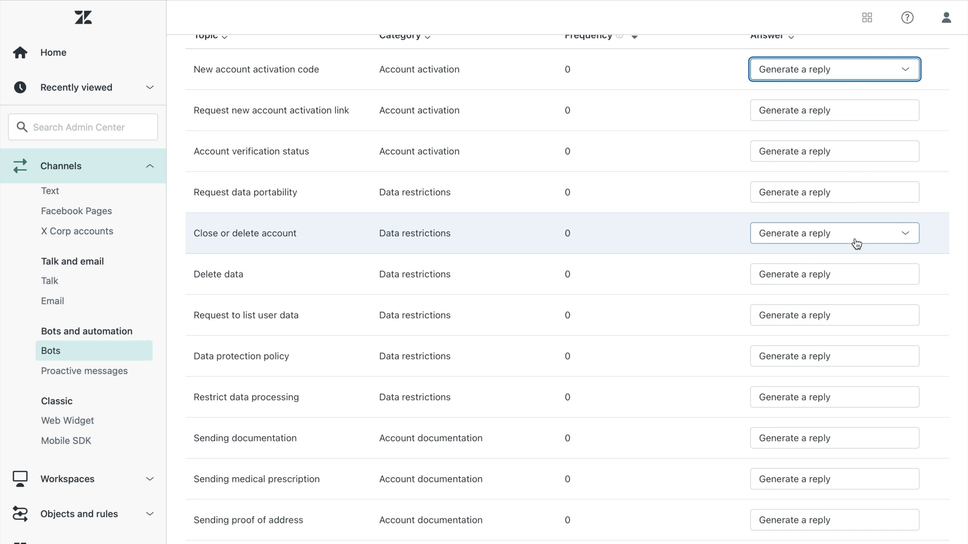
click(856, 241)
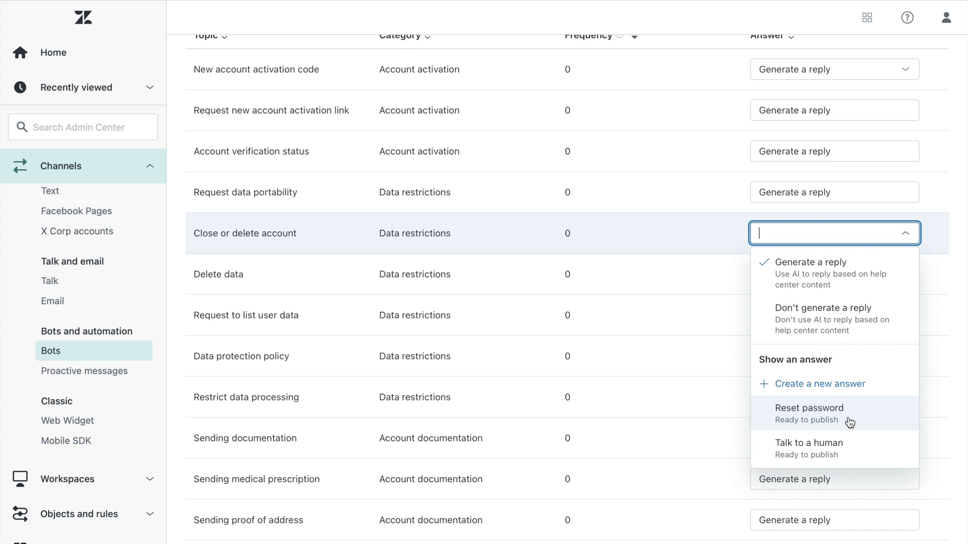
click(834, 128)
scroll(837, 101, up, 2)
scroll(837, 81, up, 5)
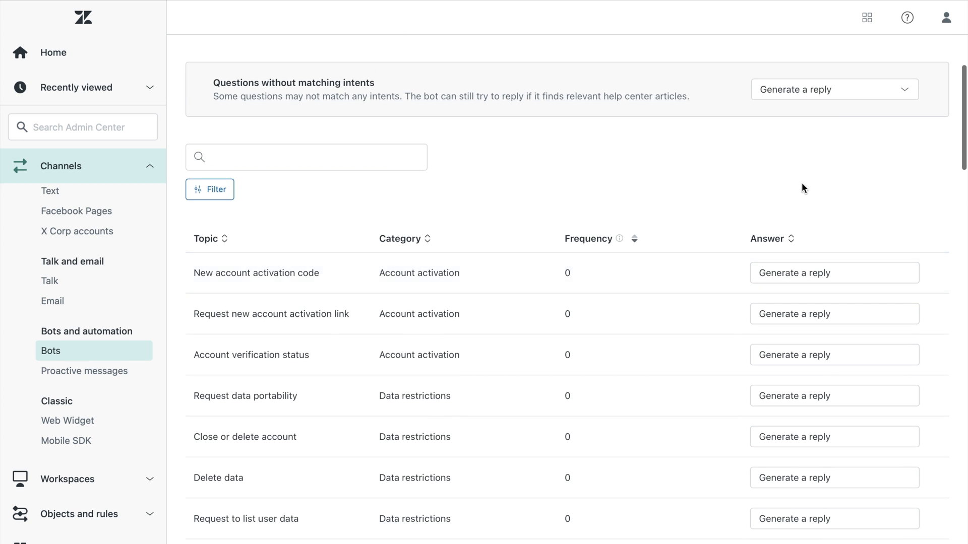
scroll(801, 198, up, 1)
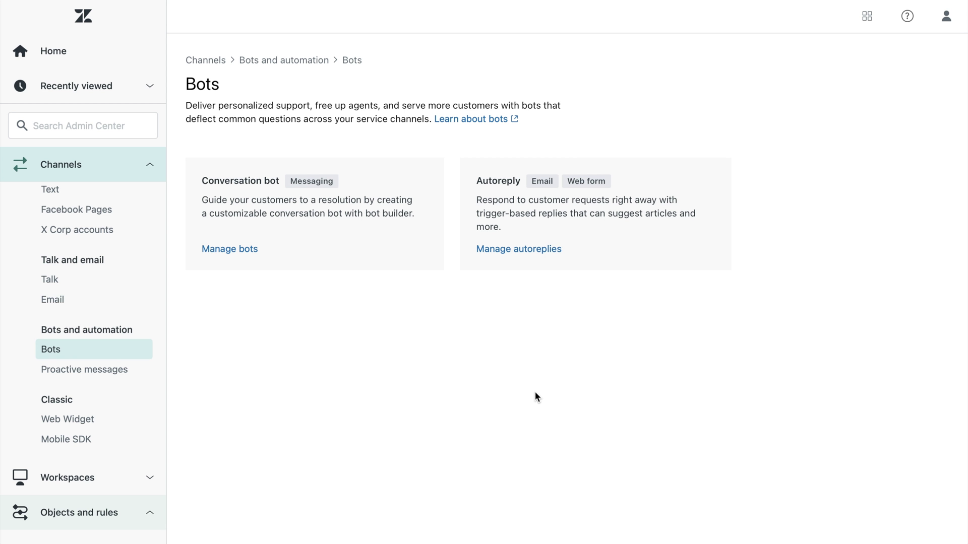
Create a new autoreply trigger named 'Order return' in the Triggers category.
click(542, 256)
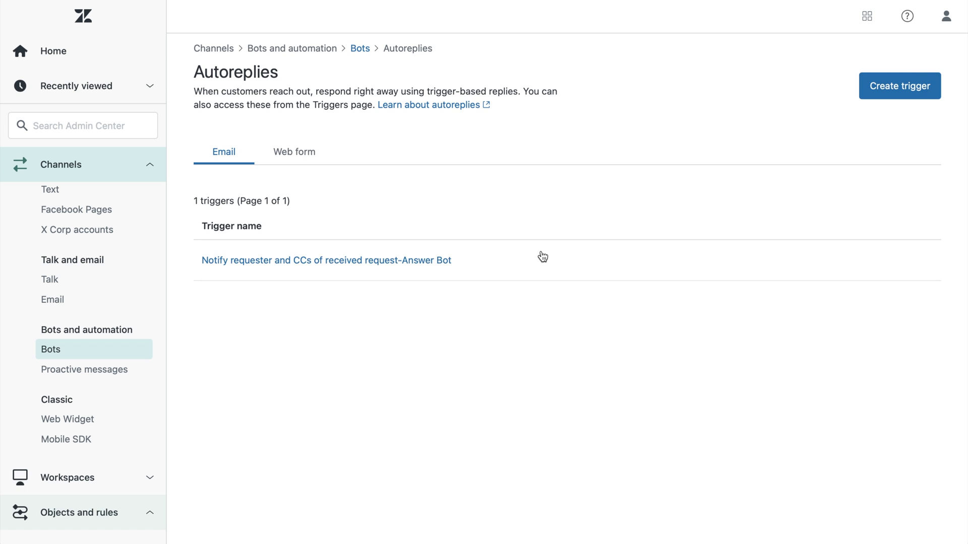
click(877, 92)
click(381, 132)
text(Ord)
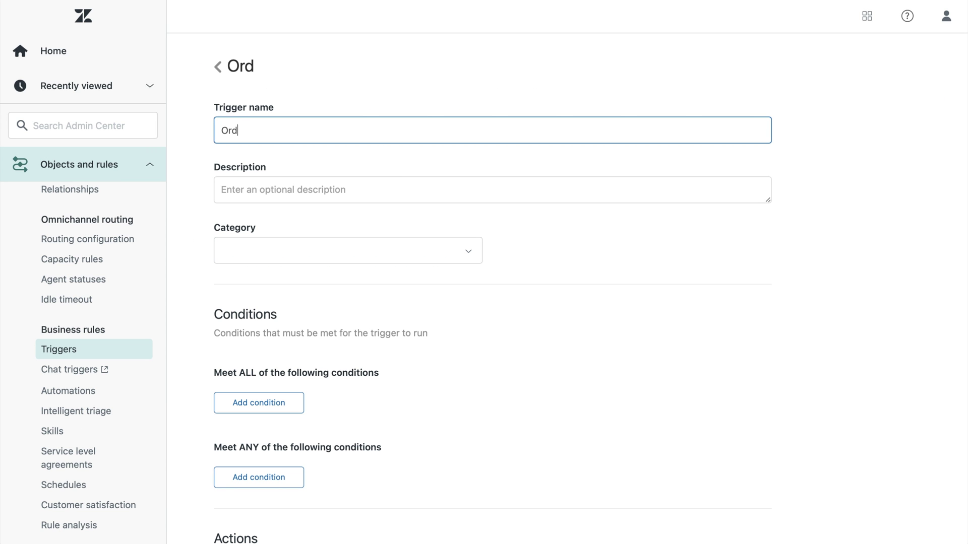
text(er return)
click(374, 243)
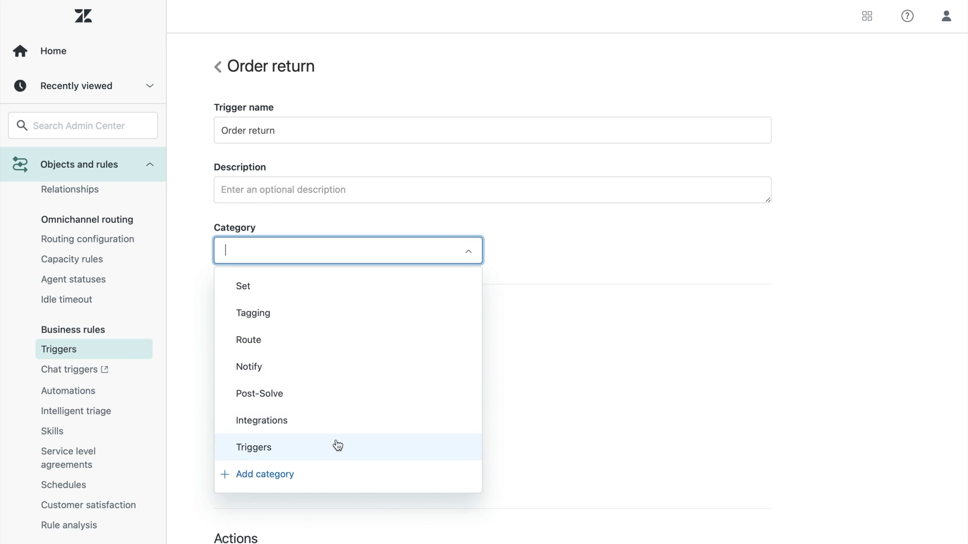
click(337, 445)
Add a first, still empty condition to the trigger.
scroll(302, 403, down, 2)
click(280, 369)
click(264, 374)
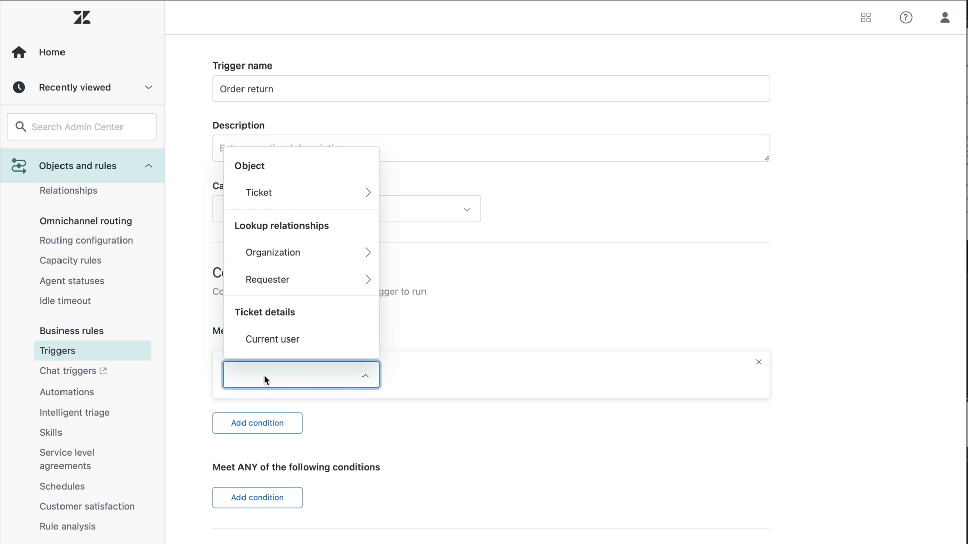
Require Language Is English, an Order intent and Neutral sentiment; add an Autoreply with articles action.
text(lan)
click(257, 421)
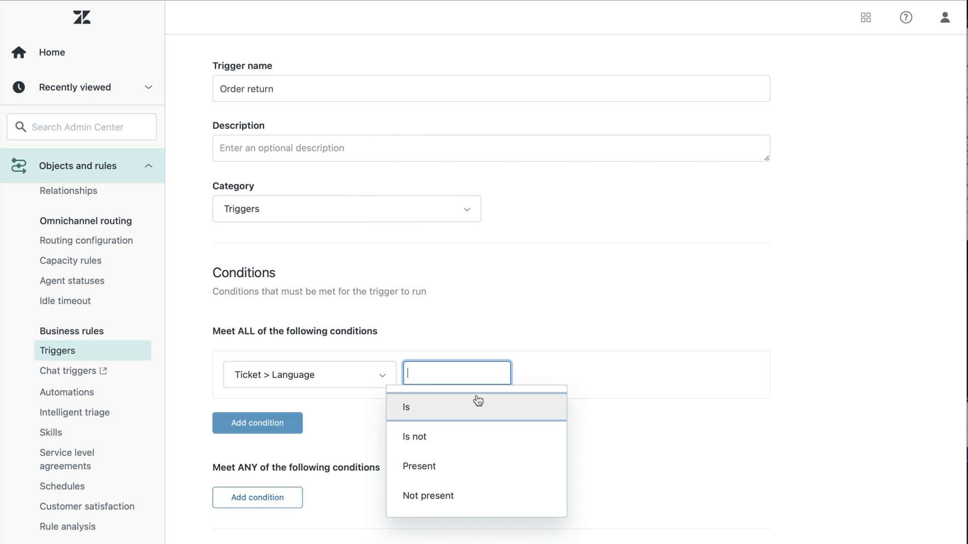
click(417, 403)
text(eng)
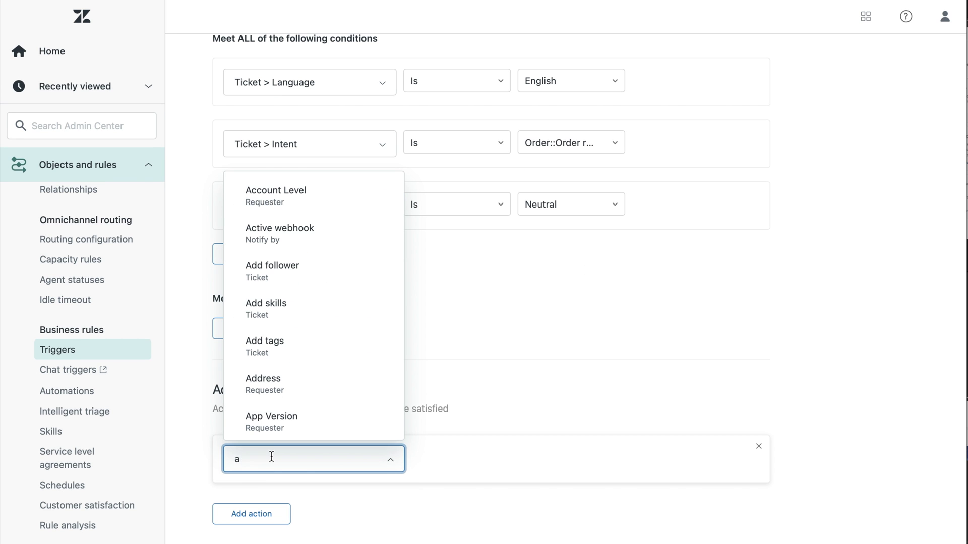
text(to)
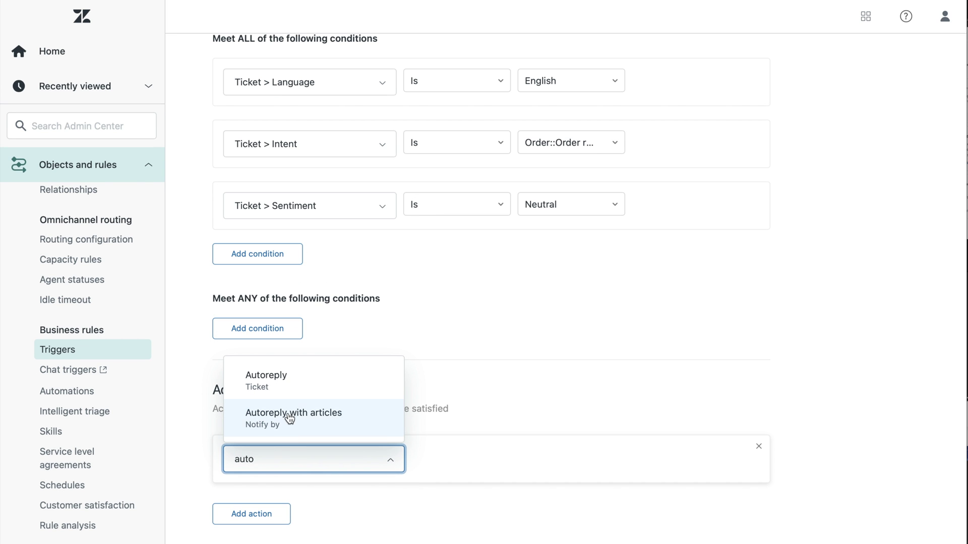
click(287, 417)
Send the autoreply to the (requester), check the available placeholders, and create the trigger.
scroll(615, 351, down, 3)
click(538, 335)
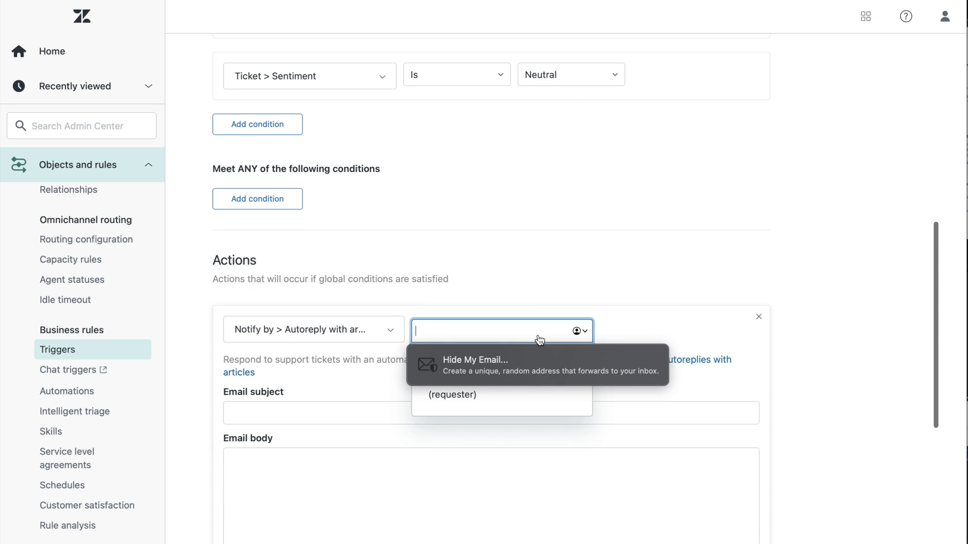
click(488, 396)
scroll(361, 406, down, 5)
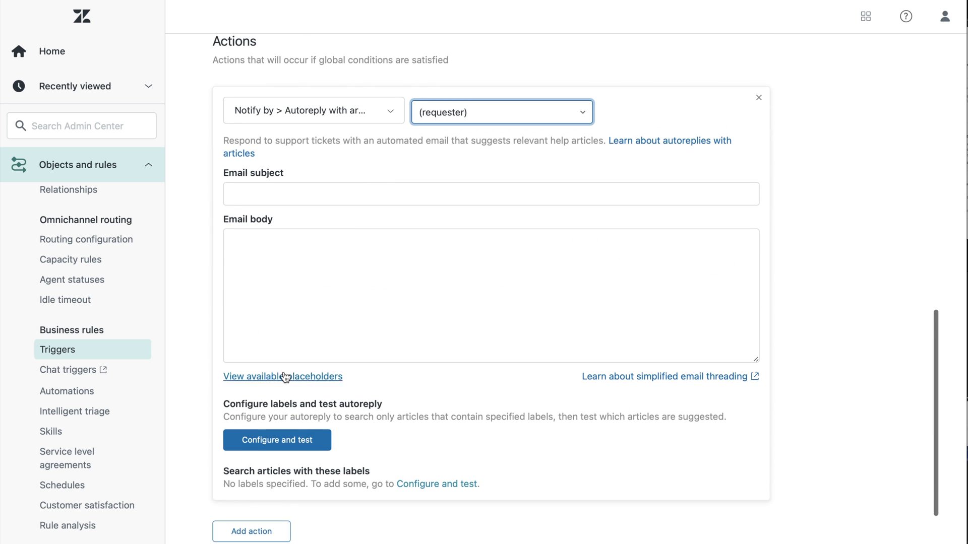
click(285, 381)
scroll(430, 475, down, 4)
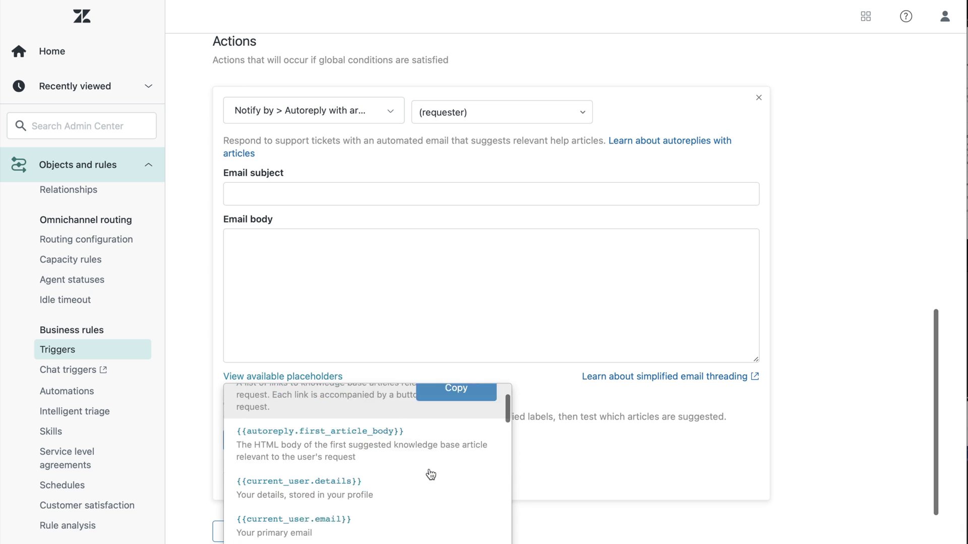
scroll(846, 370, down, 2)
click(831, 406)
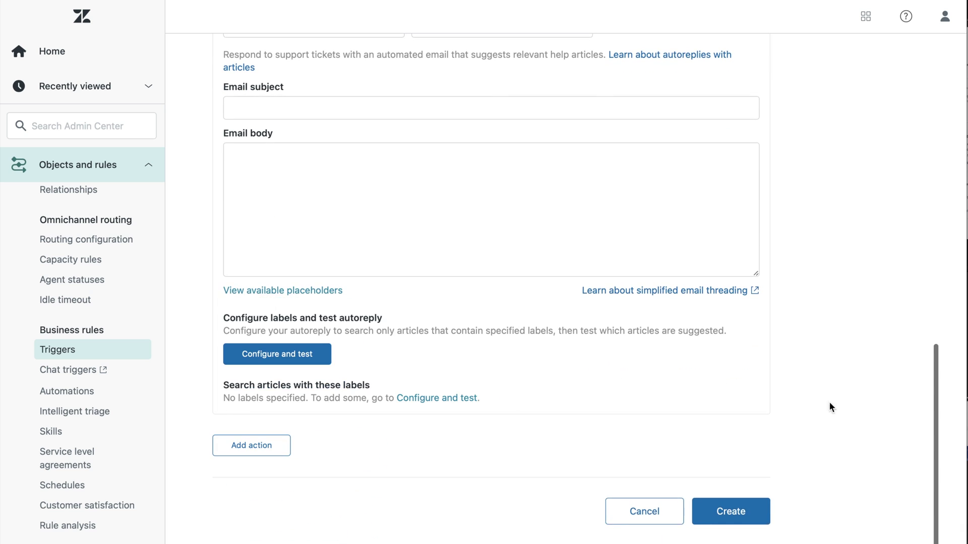
click(764, 514)
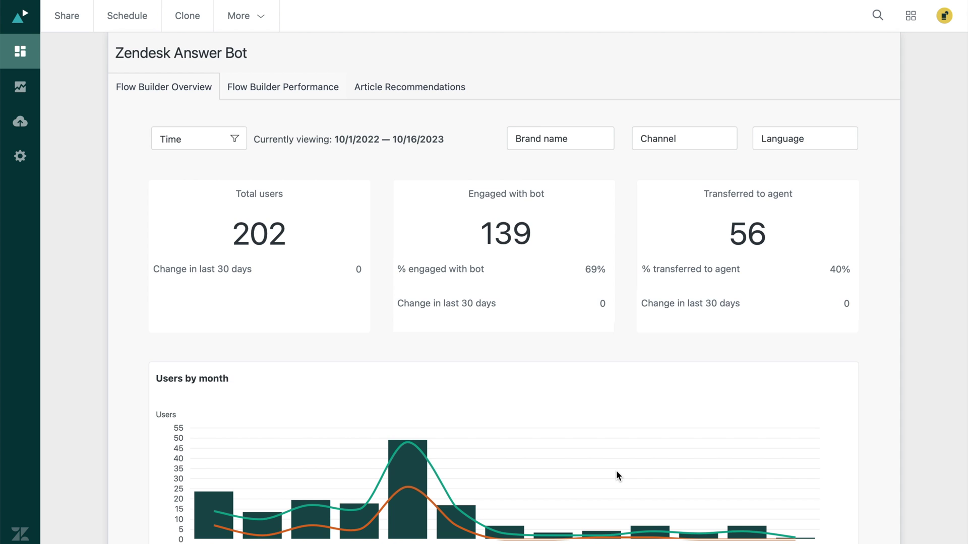
Scroll the Flow Builder Overview to review total users, top answers and top selected options.
scroll(616, 470, down, 3)
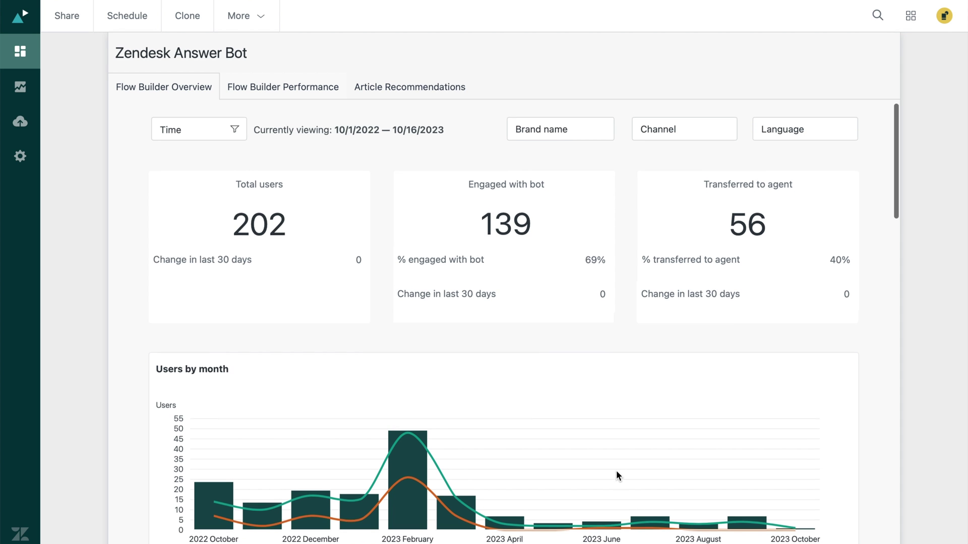
scroll(616, 471, down, 3)
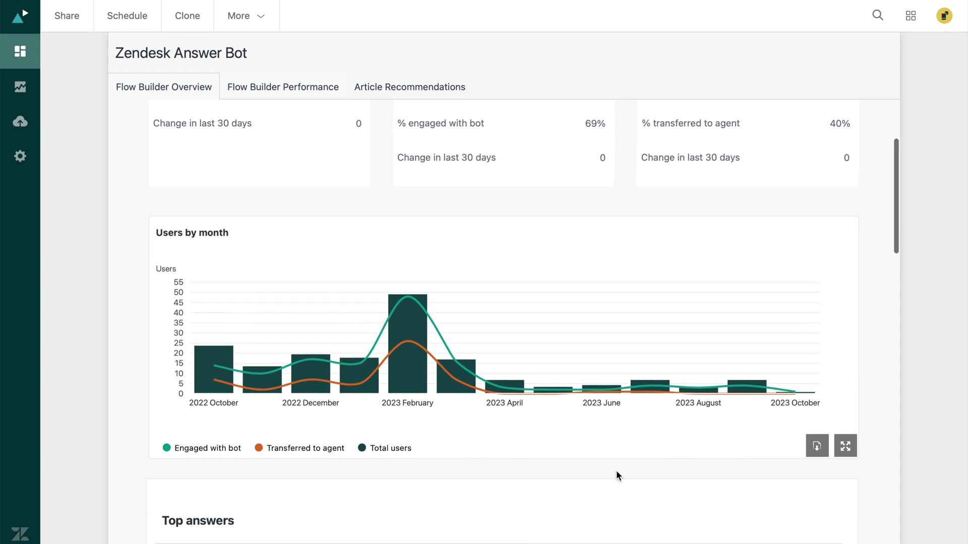
scroll(616, 476, down, 4)
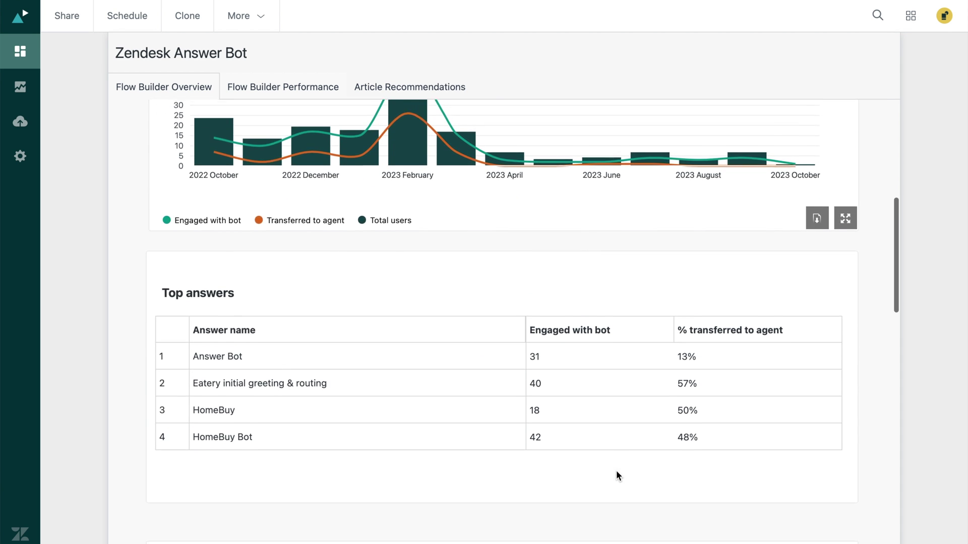
scroll(616, 471, down, 5)
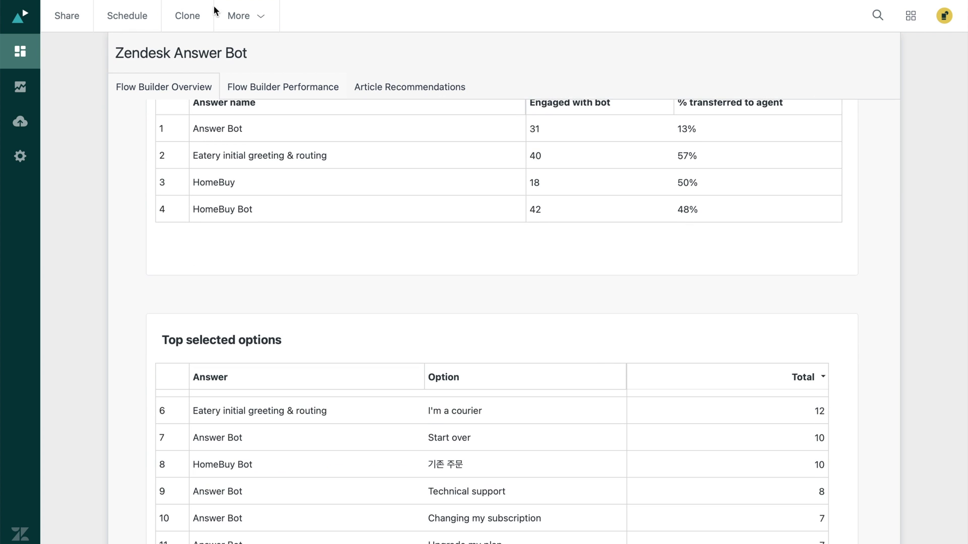
Review Flow Builder Performance containment and resolution figures, then view Article Recommendations showing a 100.0% suggestion rate.
click(239, 90)
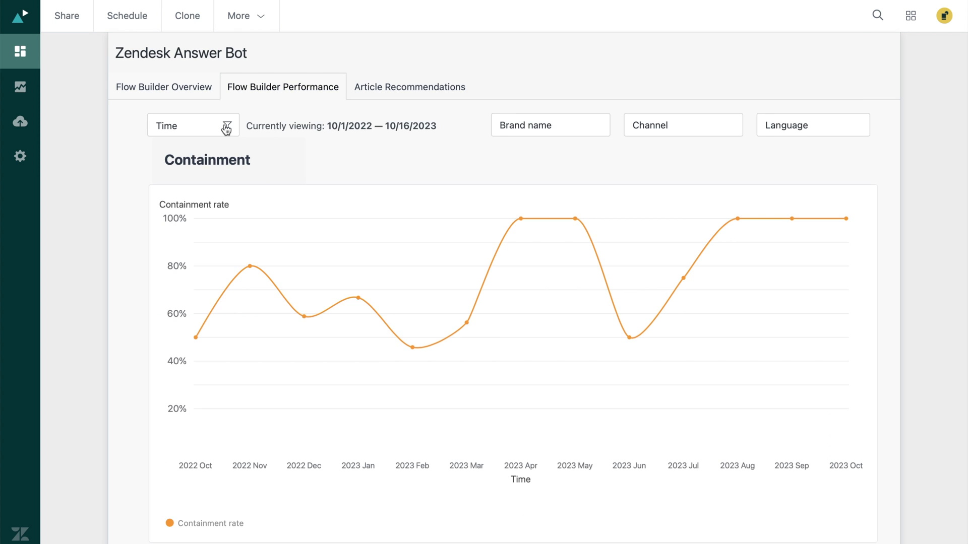
scroll(145, 433, down, 3)
scroll(145, 431, down, 5)
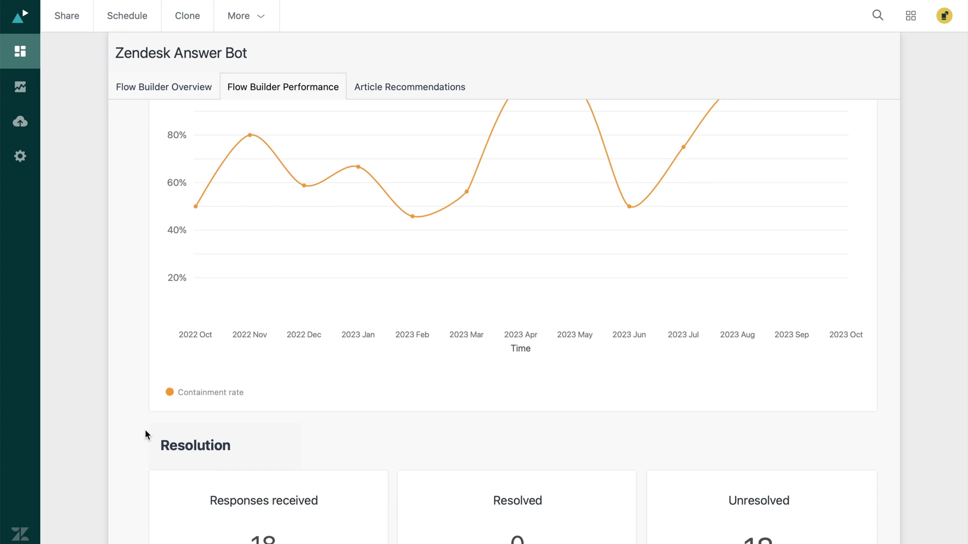
scroll(145, 430, down, 2)
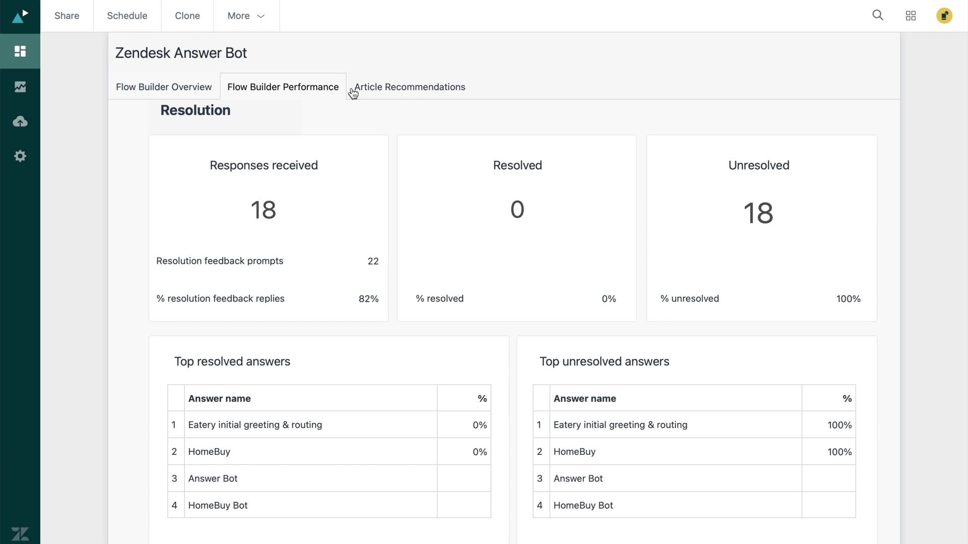
click(380, 87)
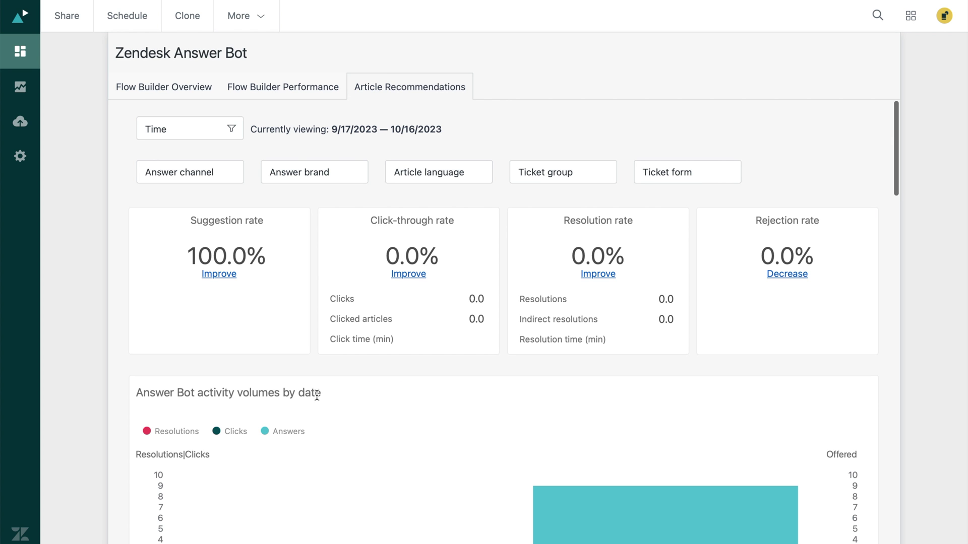
scroll(317, 395, down, 2)
scroll(317, 396, down, 5)
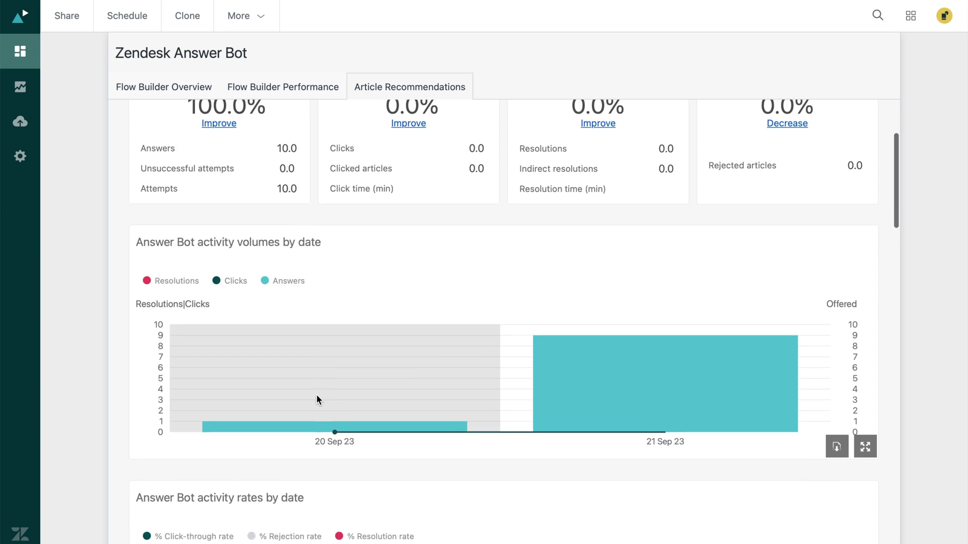
scroll(316, 394, down, 1)
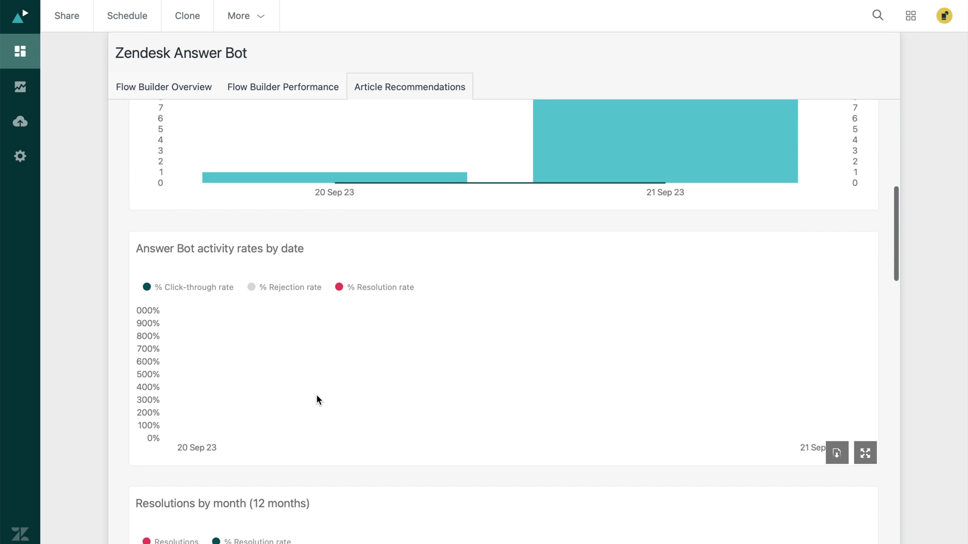